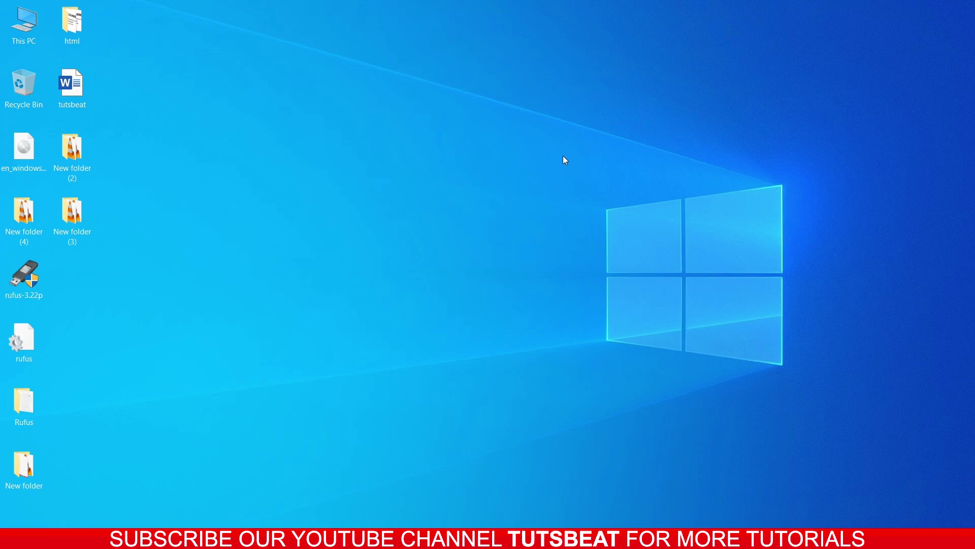
Step: Launch CorelDRAW X5 from the Windows search by typing corel
{"action": "key", "text": "super"}
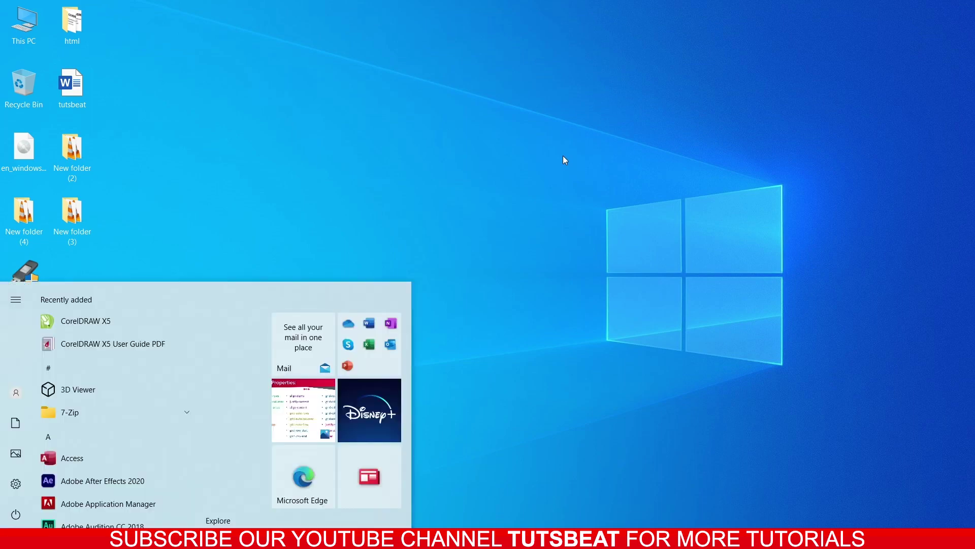
{"action": "type", "text": "corel"}
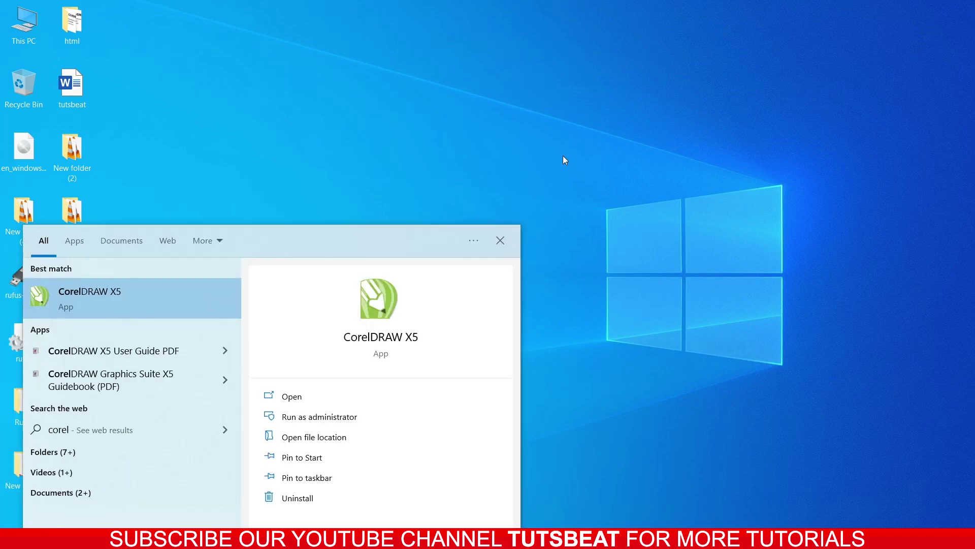
{"action": "key", "text": "Return"}
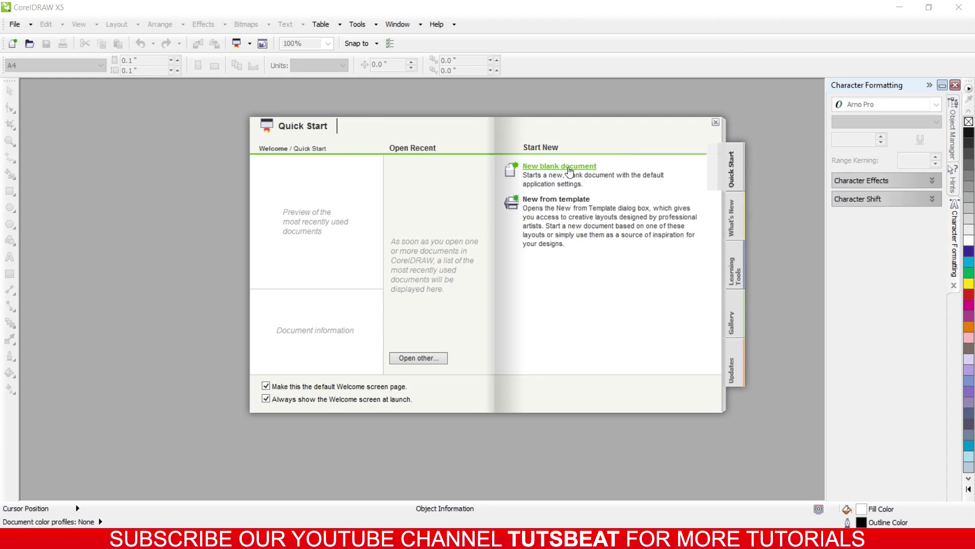
Step: Create a new blank A4 document (210 × 297 mm, millimeters) with default settings
{"action": "left_click", "coordinate": [569, 172]}
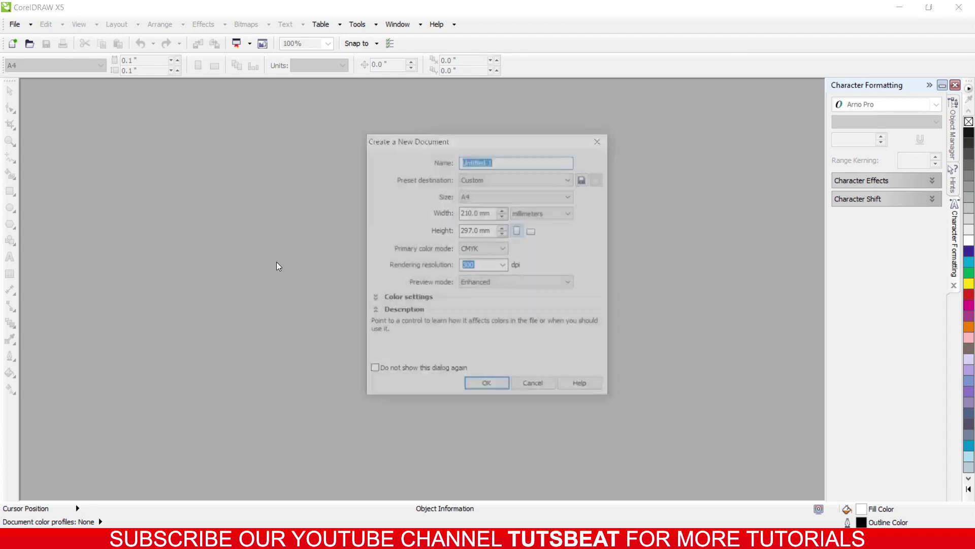
{"action": "mouse_move", "coordinate": [444, 213]}
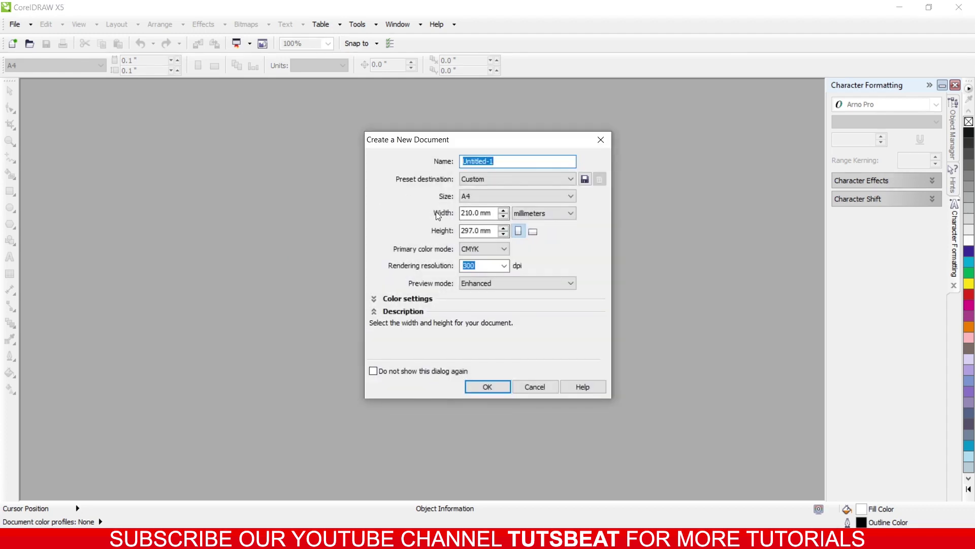
{"action": "left_click", "coordinate": [497, 385]}
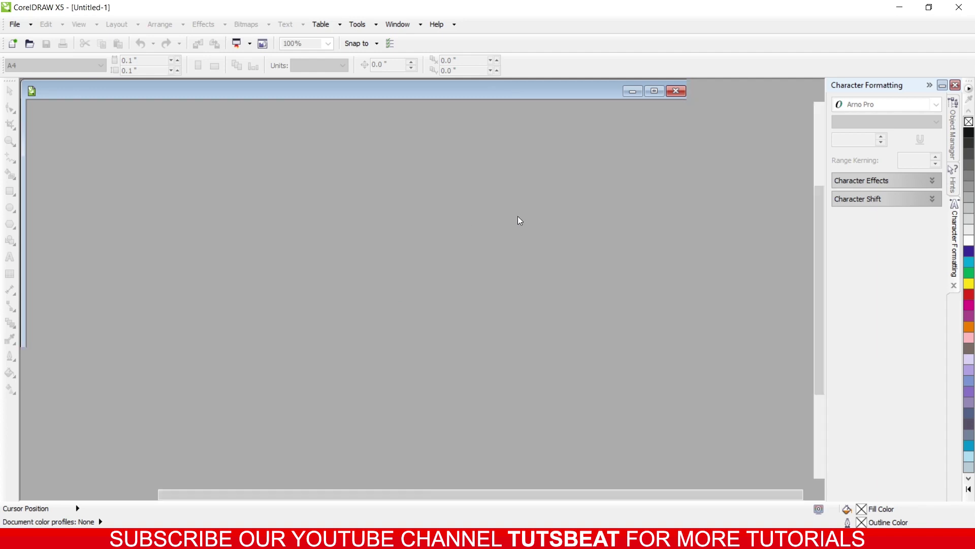
{"action": "scroll", "coordinate": [381, 235], "scroll_direction": "up", "scroll_amount": 2}
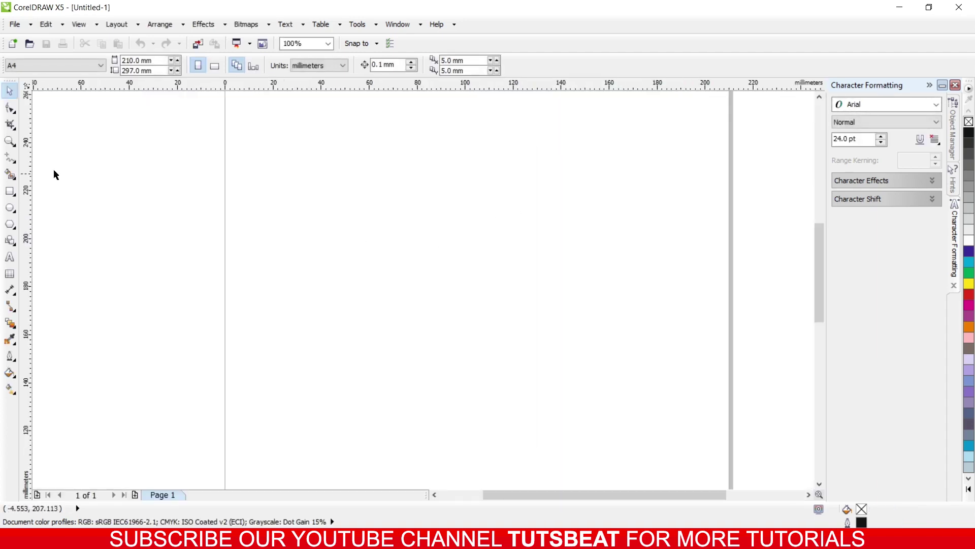
Step: Draw a wide rectangle, about 166 × 57 mm, in the upper part of the page
{"action": "left_click", "coordinate": [7, 194]}
{"action": "mouse_move", "coordinate": [280, 179]}
{"action": "left_mouse_down"}
{"action": "mouse_move", "coordinate": [320, 228]}
{"action": "mouse_move", "coordinate": [678, 316]}
{"action": "left_mouse_up"}
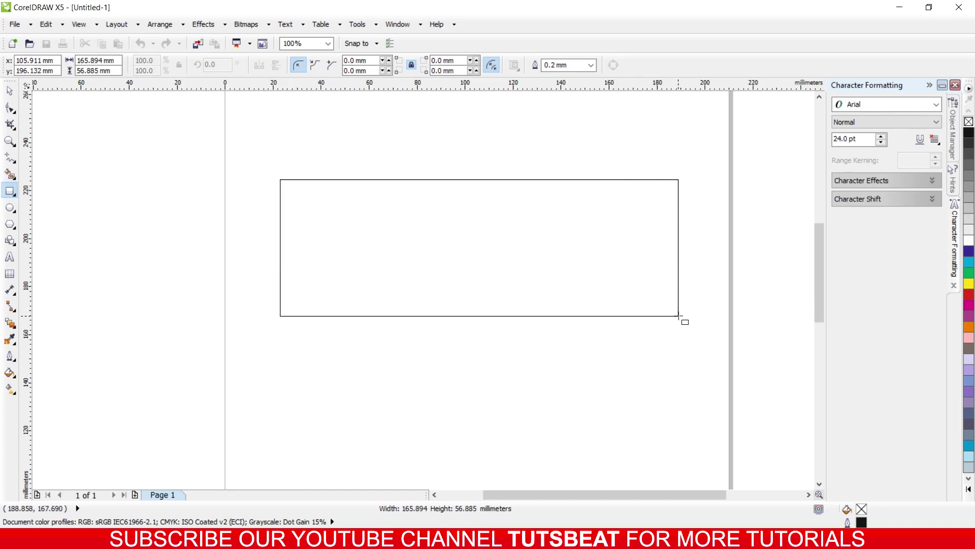
{"action": "left_click_drag", "start_coordinate": [678, 315], "coordinate": [680, 317]}
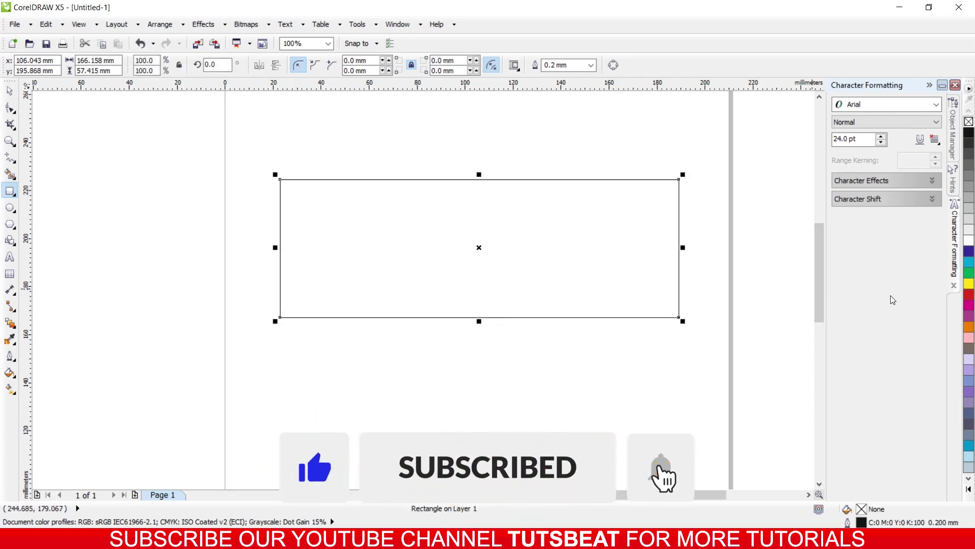
Step: Fill the rectangle red, refined to C:0 M:91 Y:100 K:0 in Uniform Fill
{"action": "left_click", "coordinate": [969, 294]}
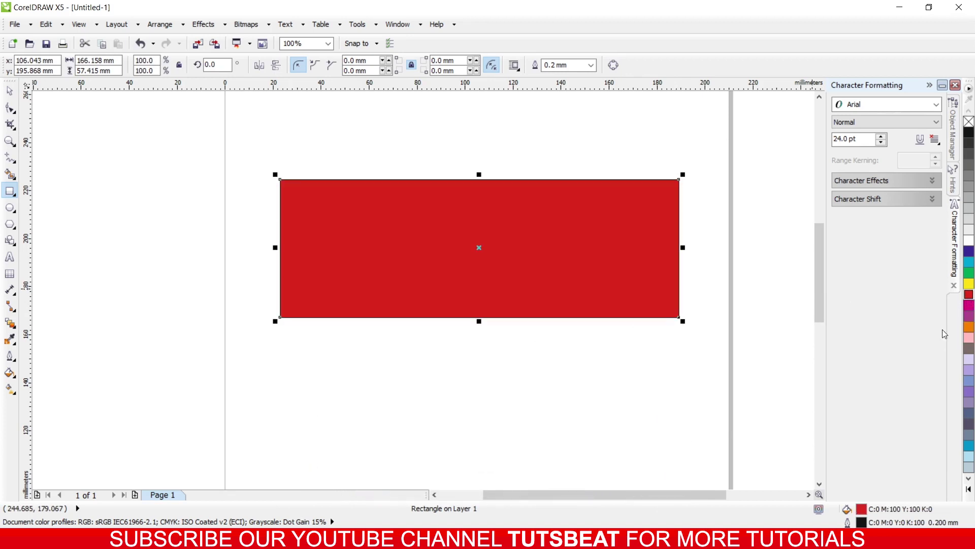
{"action": "double_click", "coordinate": [863, 510]}
{"action": "left_click", "coordinate": [373, 175]}
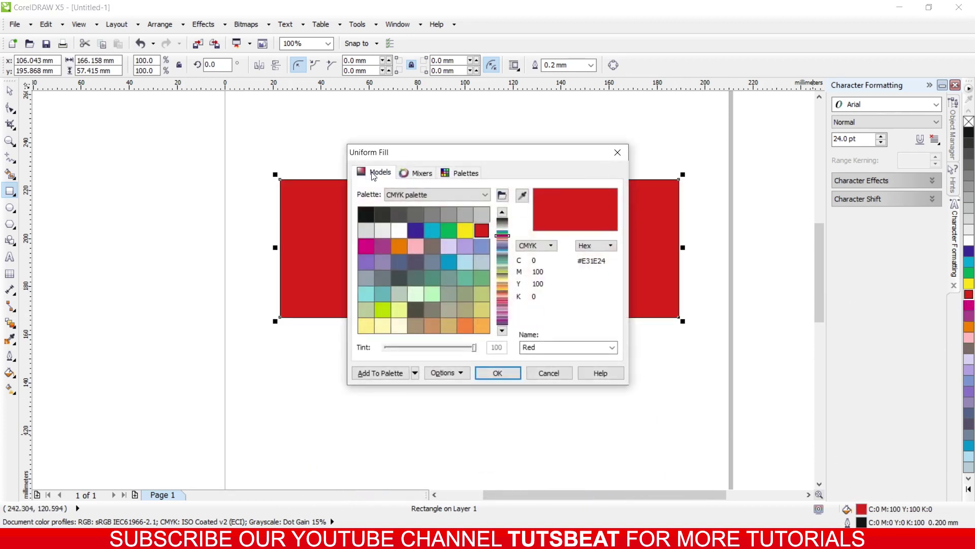
{"action": "left_click_drag", "start_coordinate": [503, 348], "coordinate": [503, 352]}
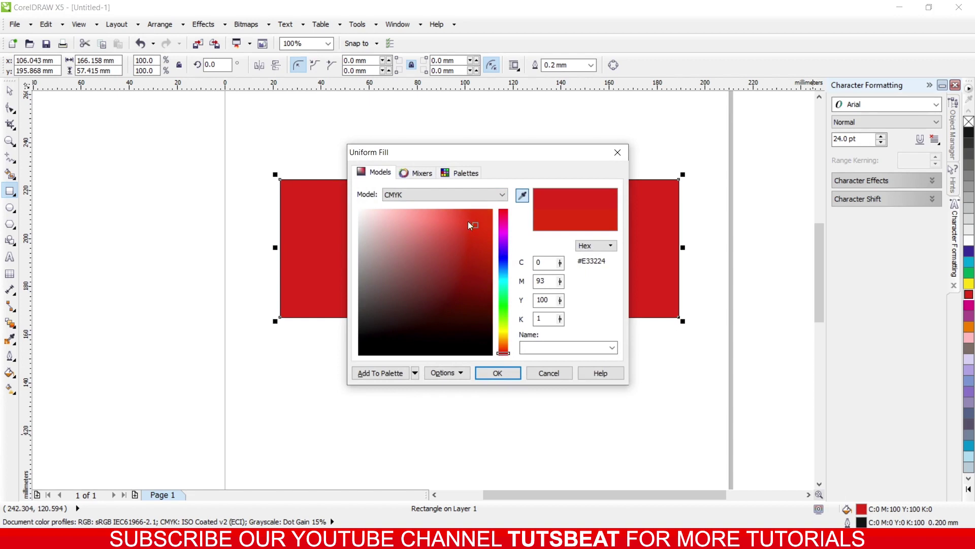
{"action": "left_click_drag", "start_coordinate": [479, 222], "coordinate": [480, 217]}
{"action": "left_click", "coordinate": [500, 373]}
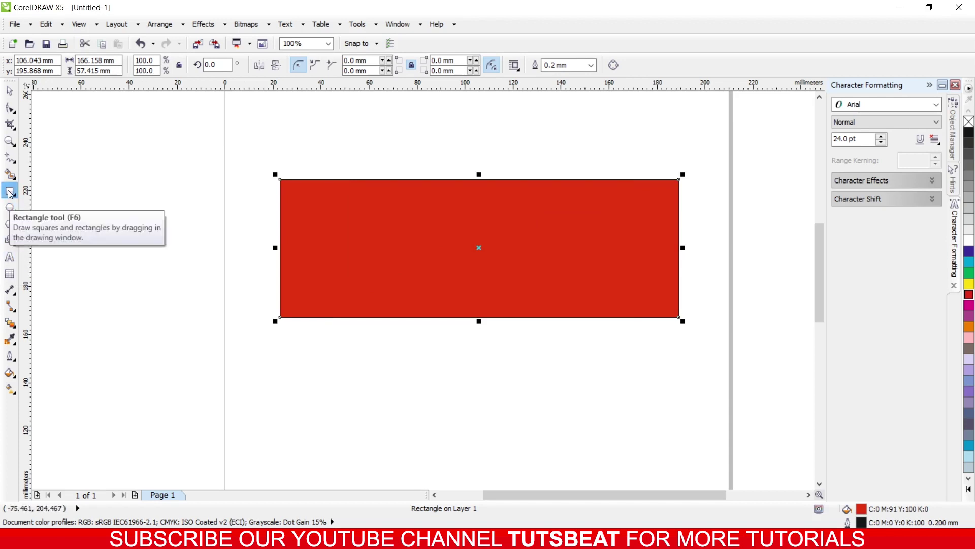
Step: Draw a second 73.8 × 57.4 mm rectangle filled white with no outline
{"action": "left_click_drag", "start_coordinate": [497, 179], "coordinate": [674, 317]}
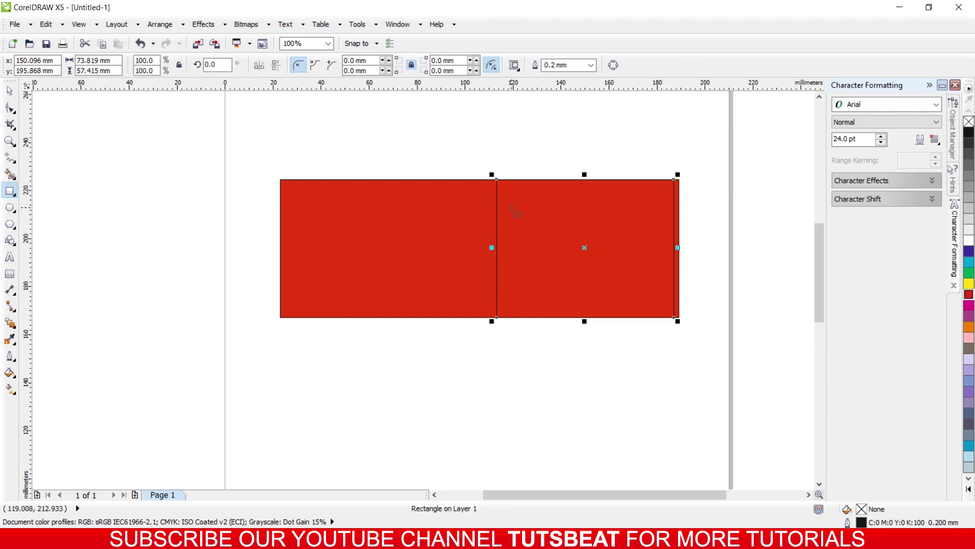
{"action": "left_click", "coordinate": [968, 243]}
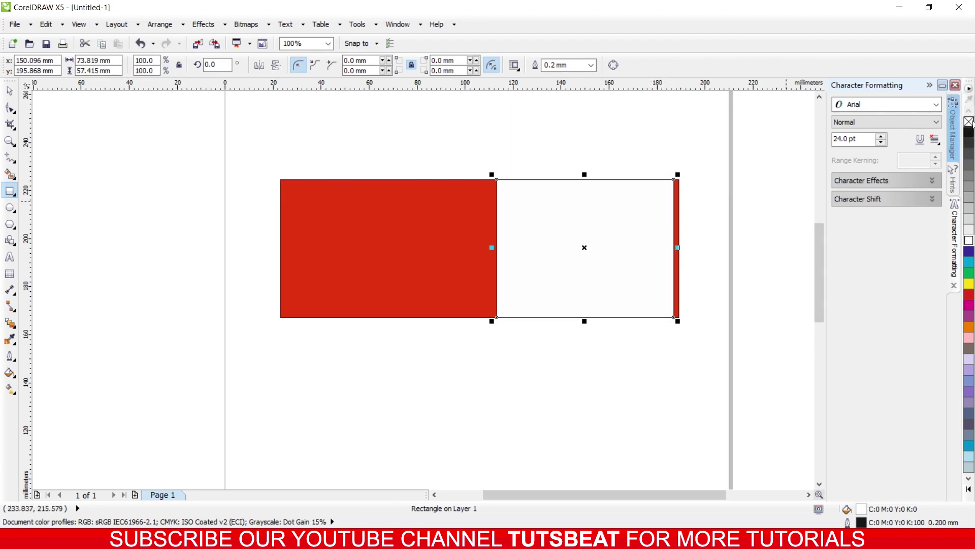
{"action": "right_click", "coordinate": [969, 121]}
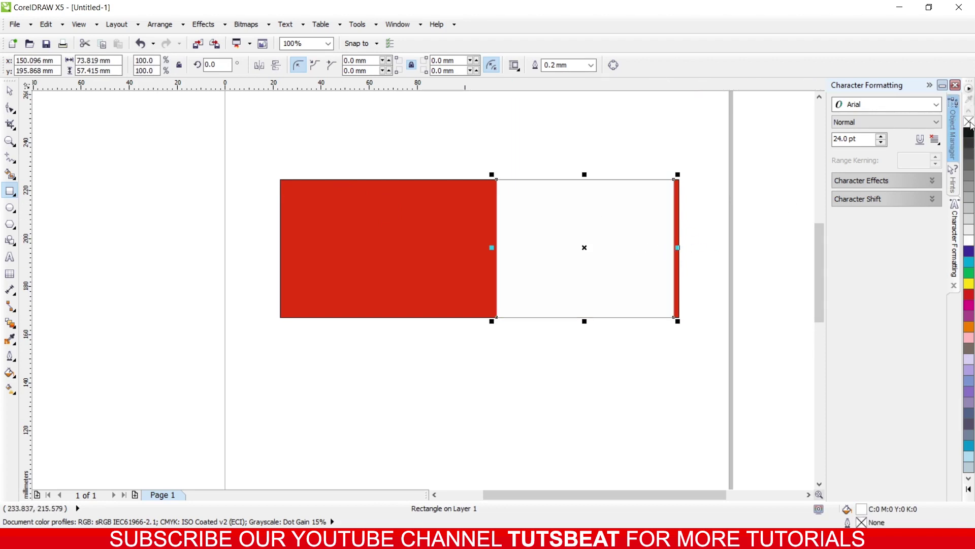
Step: Move the white rectangle over the red one's lower-left and remove the red outline
{"action": "left_click", "coordinate": [10, 96]}
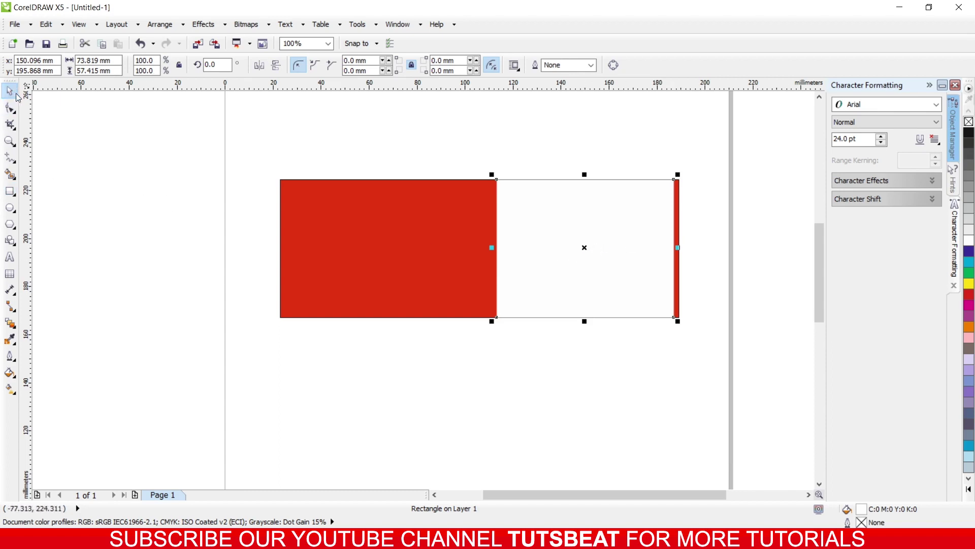
{"action": "mouse_move", "coordinate": [558, 269]}
{"action": "left_mouse_down"}
{"action": "mouse_move", "coordinate": [230, 266]}
{"action": "mouse_move", "coordinate": [139, 283]}
{"action": "left_mouse_up"}
{"action": "left_click_drag", "start_coordinate": [210, 254], "coordinate": [340, 293]}
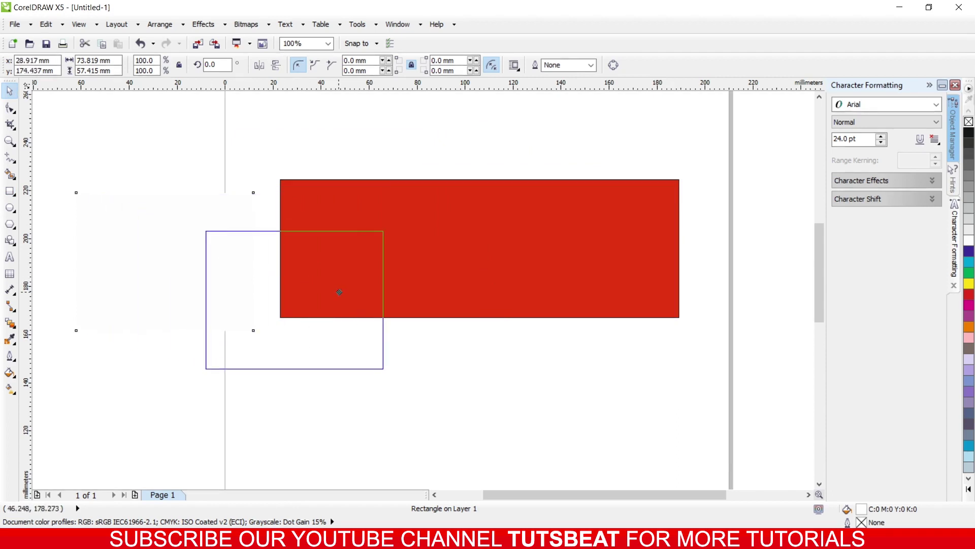
{"action": "left_click", "coordinate": [557, 238]}
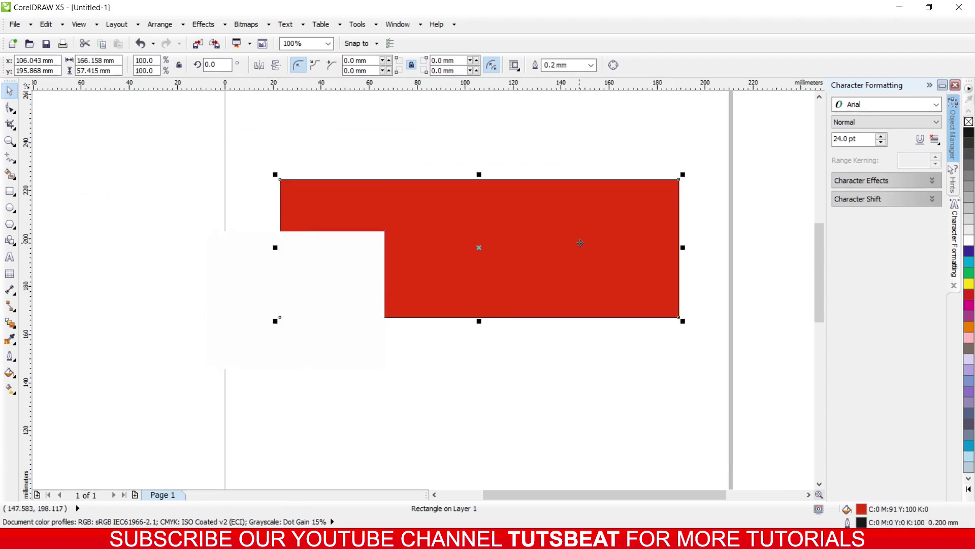
{"action": "right_click", "coordinate": [969, 122]}
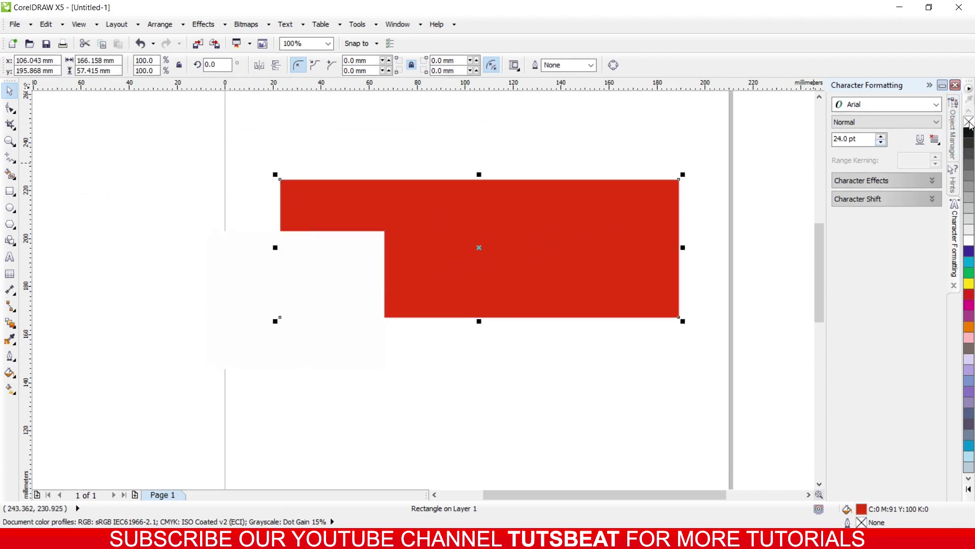
Step: Add 'Airtel' text on the red rectangle, enlarge it to about 121.5 pt, and move it left
{"action": "left_click", "coordinate": [10, 256]}
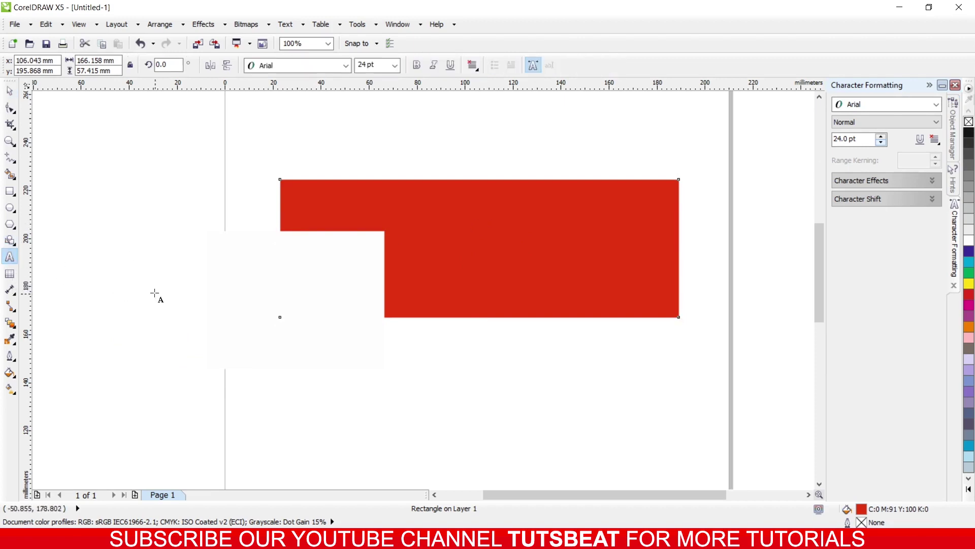
{"action": "left_click", "coordinate": [446, 244]}
{"action": "type", "text": "Ai"}
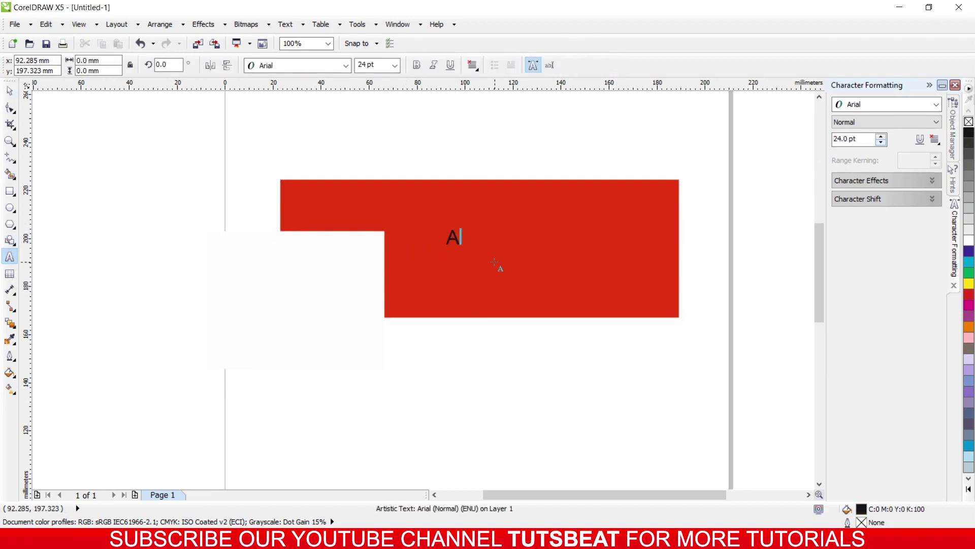
{"action": "type", "text": "rtel"}
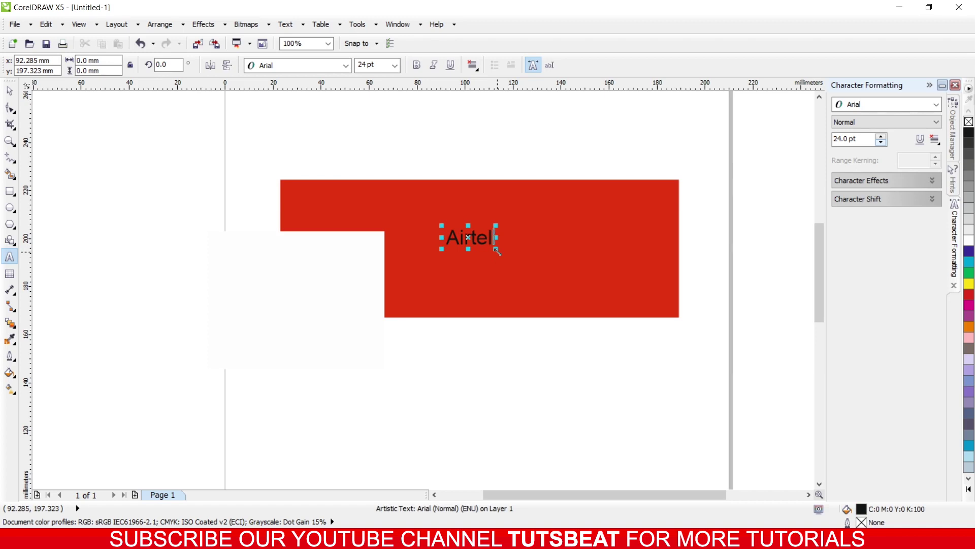
{"action": "left_click_drag", "start_coordinate": [496, 249], "coordinate": [682, 310]}
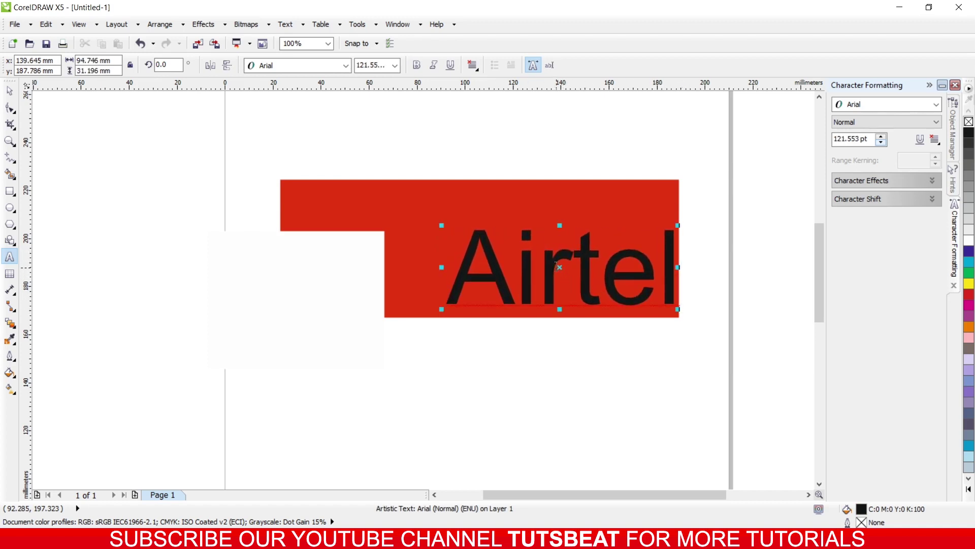
{"action": "left_click_drag", "start_coordinate": [557, 265], "coordinate": [523, 266]}
{"action": "key", "text": "End"}
{"action": "left_click_drag", "start_coordinate": [560, 265], "coordinate": [523, 251]}
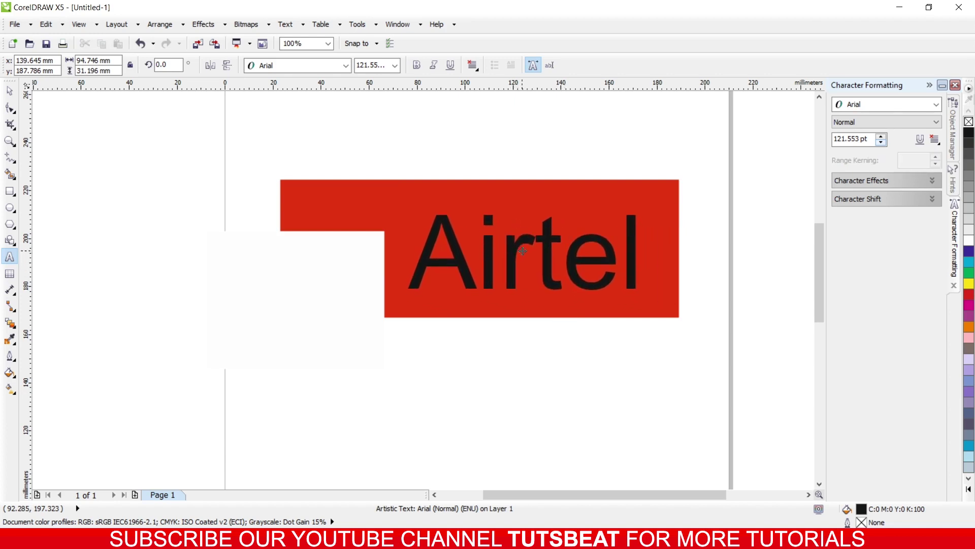
Step: Color the letters 'tel' white and move the white panel right, behind 'Air'
{"action": "left_click_drag", "start_coordinate": [523, 250], "coordinate": [519, 247]}
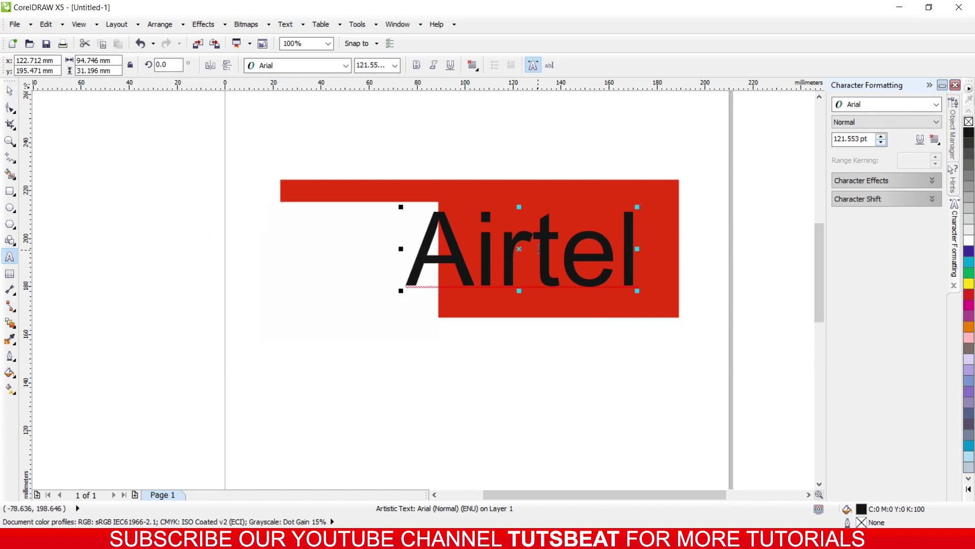
{"action": "left_click_drag", "start_coordinate": [531, 249], "coordinate": [652, 253]}
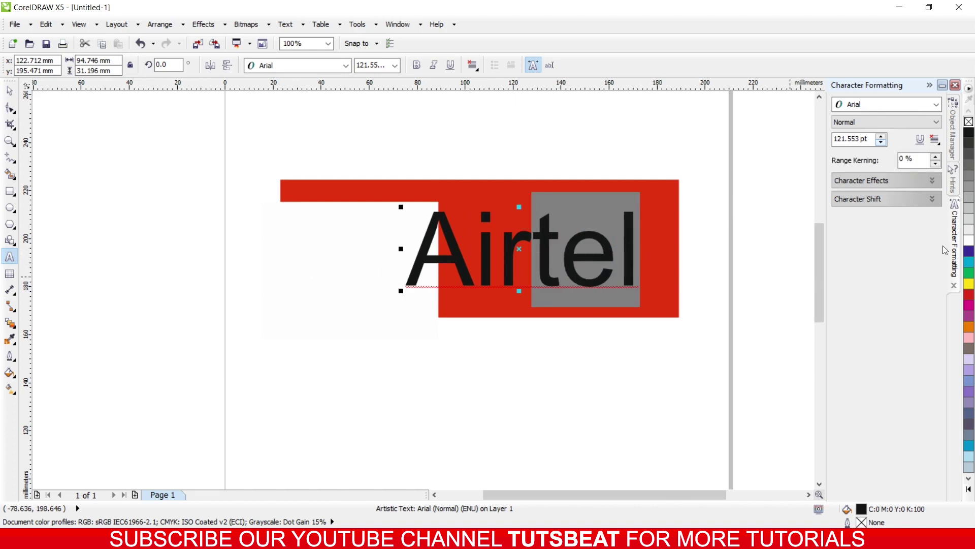
{"action": "left_click", "coordinate": [970, 243]}
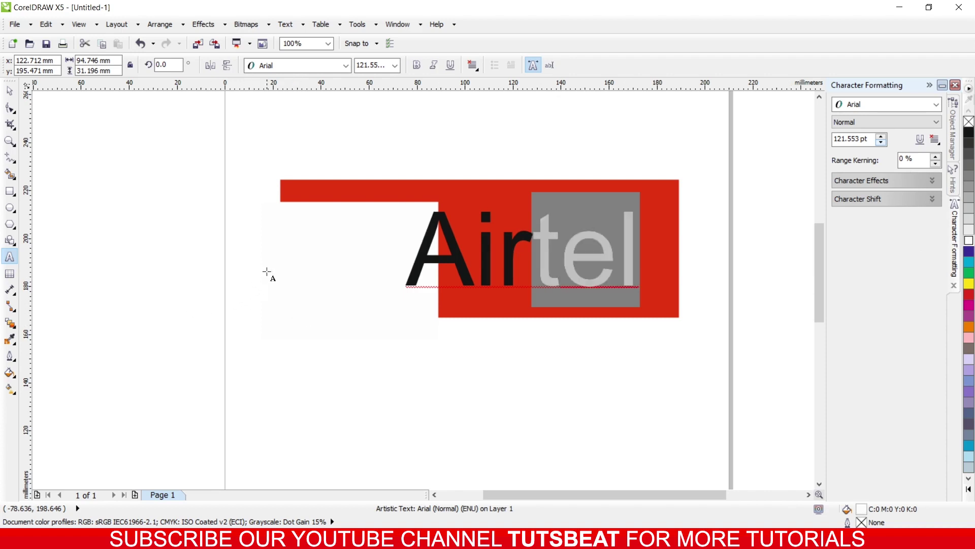
{"action": "left_click", "coordinate": [7, 90]}
{"action": "left_click_drag", "start_coordinate": [346, 260], "coordinate": [442, 244]}
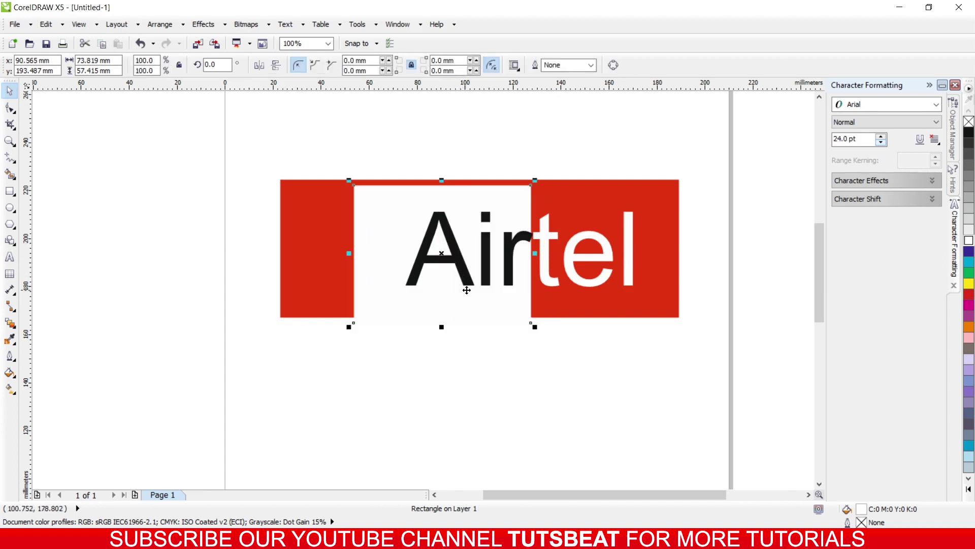
Step: Realign the white panel's vertical position behind 'Air'
{"action": "left_click_drag", "start_coordinate": [463, 300], "coordinate": [463, 318]}
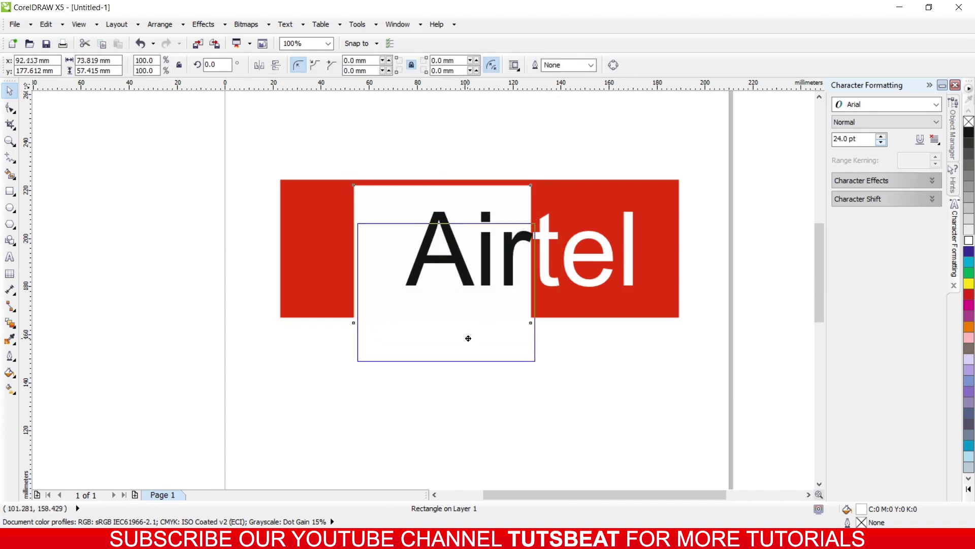
{"action": "left_click_drag", "start_coordinate": [463, 318], "coordinate": [464, 299]}
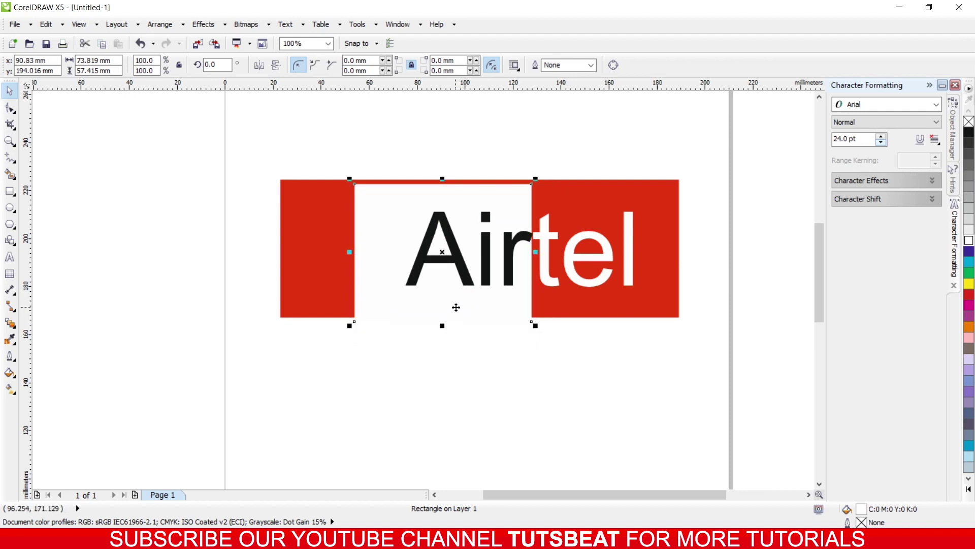
{"action": "scroll", "coordinate": [452, 296], "scroll_direction": "up", "scroll_amount": 2}
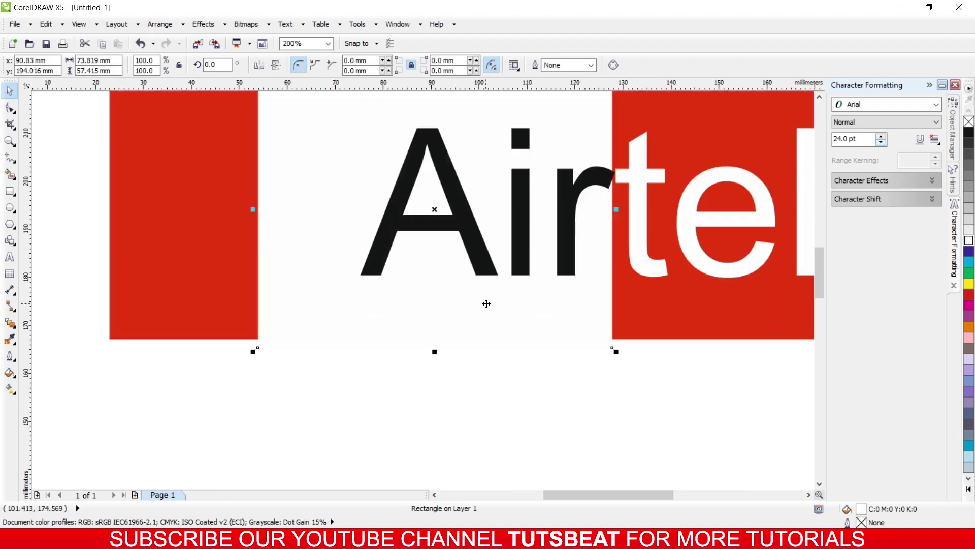
{"action": "scroll", "coordinate": [487, 304], "scroll_direction": "down", "scroll_amount": 2}
{"action": "left_click_drag", "start_coordinate": [485, 310], "coordinate": [484, 307]}
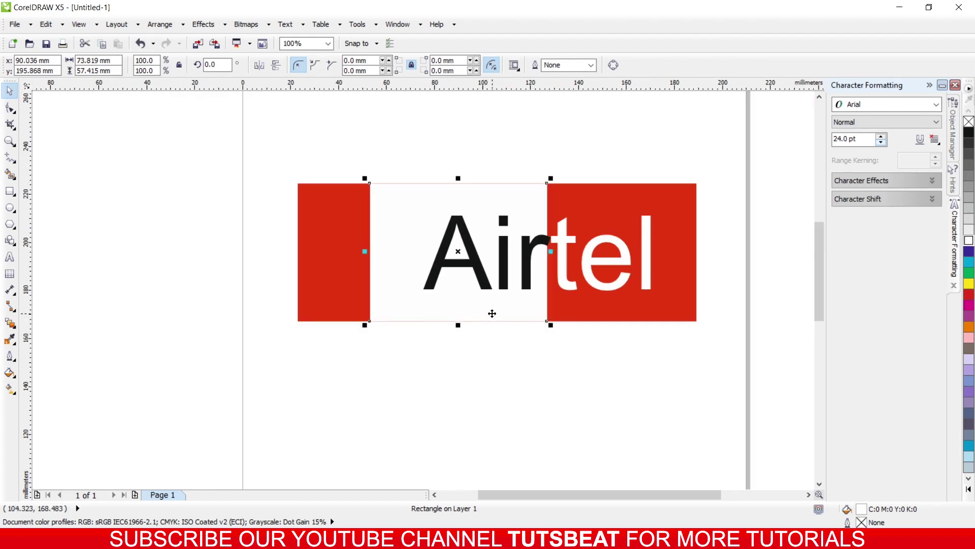
{"action": "scroll", "coordinate": [493, 313], "scroll_direction": "up", "scroll_amount": 2}
{"action": "left_click", "coordinate": [544, 391]}
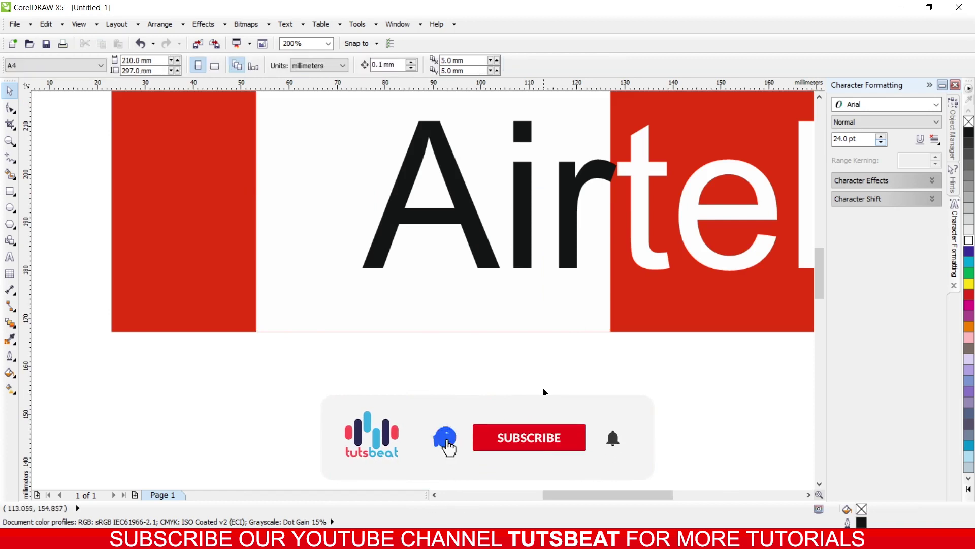
{"action": "scroll", "coordinate": [504, 308], "scroll_direction": "down", "scroll_amount": 2}
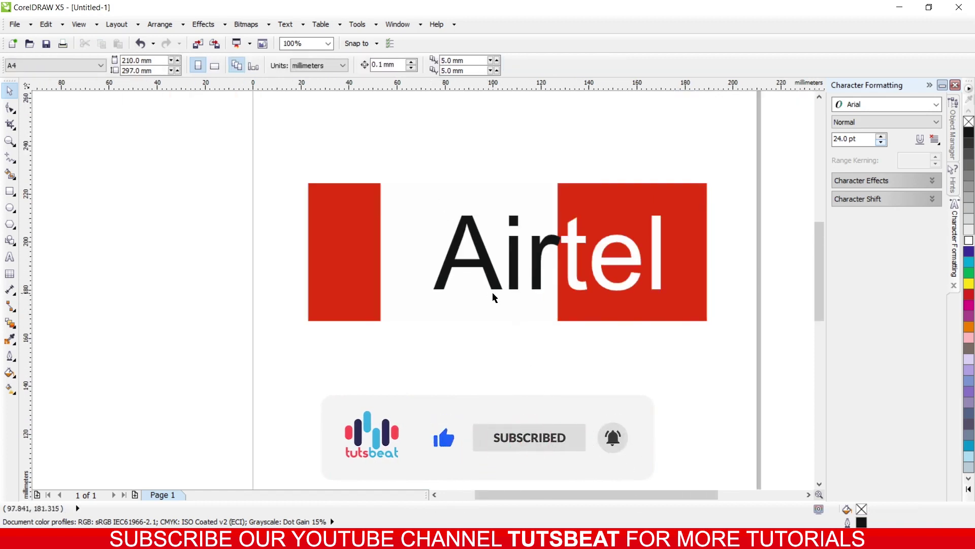
{"action": "left_click", "coordinate": [490, 302]}
{"action": "scroll", "coordinate": [479, 300], "scroll_direction": "up", "scroll_amount": 2}
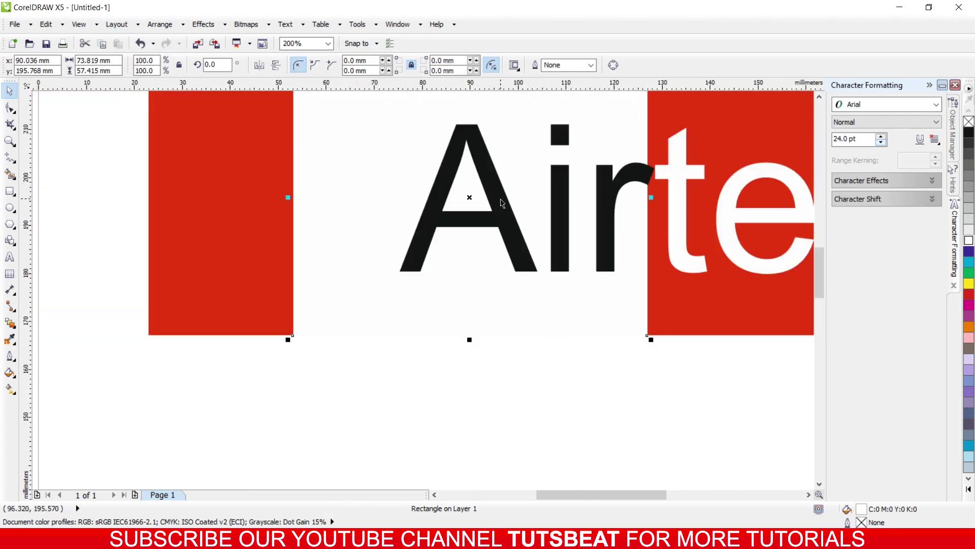
{"action": "scroll", "coordinate": [501, 203], "scroll_direction": "down", "scroll_amount": 2}
{"action": "scroll", "coordinate": [489, 137], "scroll_direction": "up", "scroll_amount": 2}
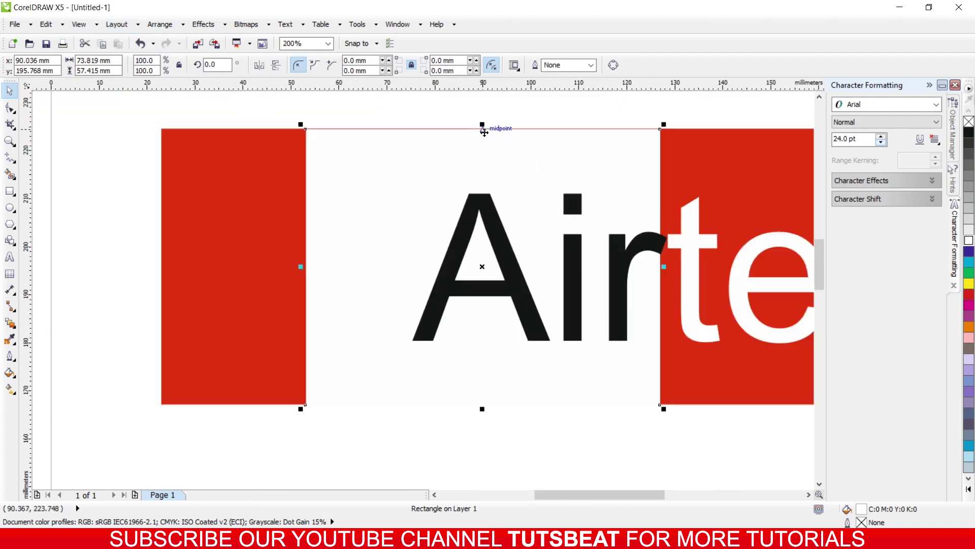
{"action": "scroll", "coordinate": [484, 126], "scroll_direction": "up", "scroll_amount": 1}
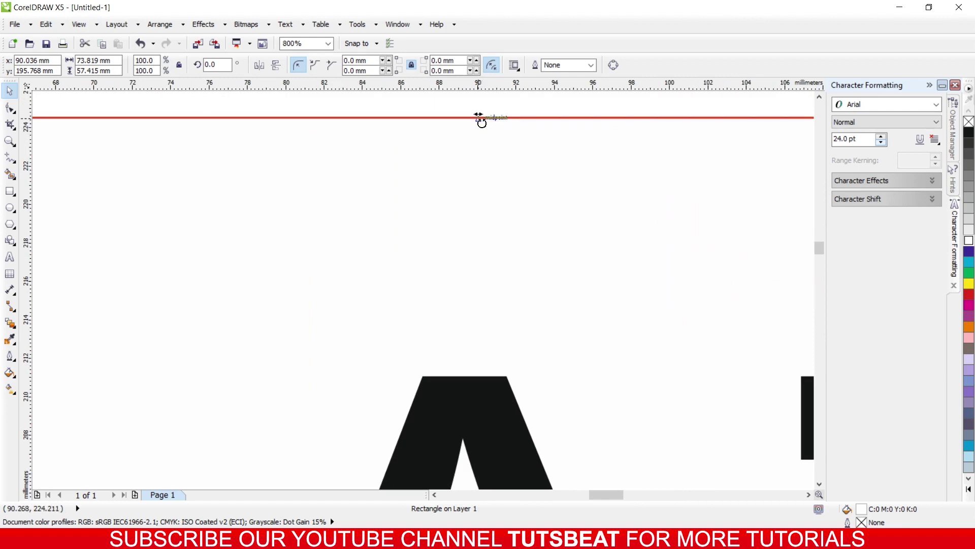
Step: Raise the white panel's top edge slightly and narrow it from the left side
{"action": "left_click_drag", "start_coordinate": [481, 113], "coordinate": [480, 111]}
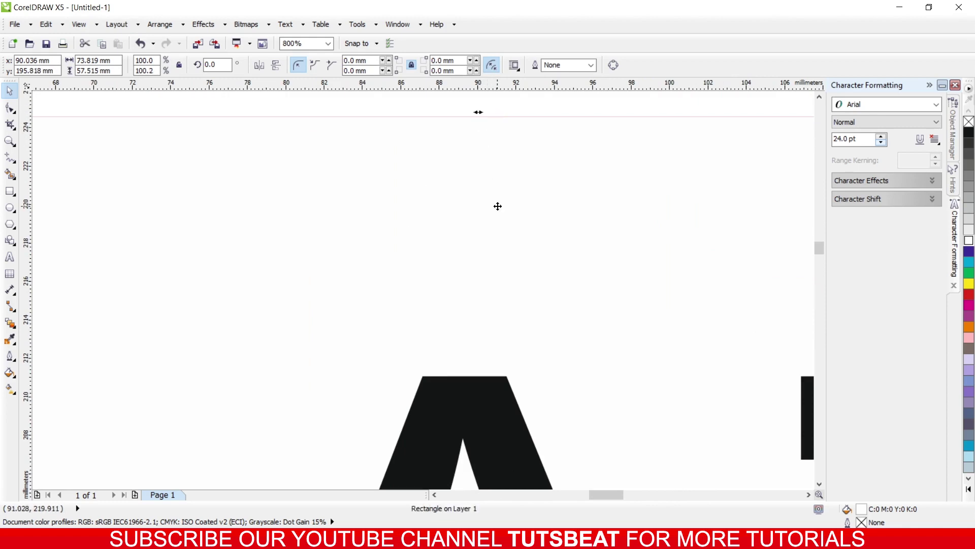
{"action": "scroll", "coordinate": [499, 206], "scroll_direction": "down", "scroll_amount": 1}
{"action": "scroll", "coordinate": [505, 224], "scroll_direction": "down", "scroll_amount": 1}
{"action": "scroll", "coordinate": [565, 313], "scroll_direction": "down", "scroll_amount": 1}
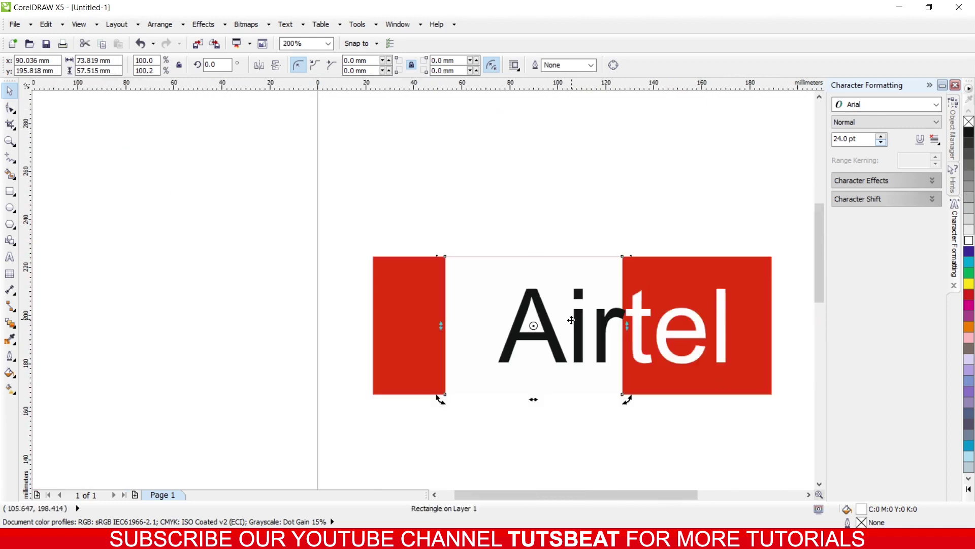
{"action": "left_click", "coordinate": [615, 443]}
{"action": "scroll", "coordinate": [584, 328], "scroll_direction": "down", "scroll_amount": 1}
{"action": "scroll", "coordinate": [663, 343], "scroll_direction": "up", "scroll_amount": 1}
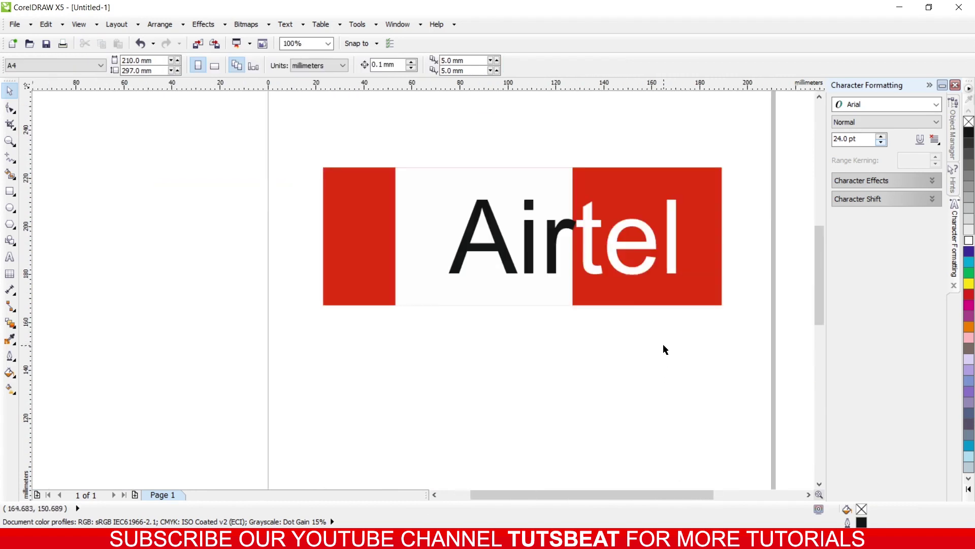
{"action": "left_click", "coordinate": [510, 189]}
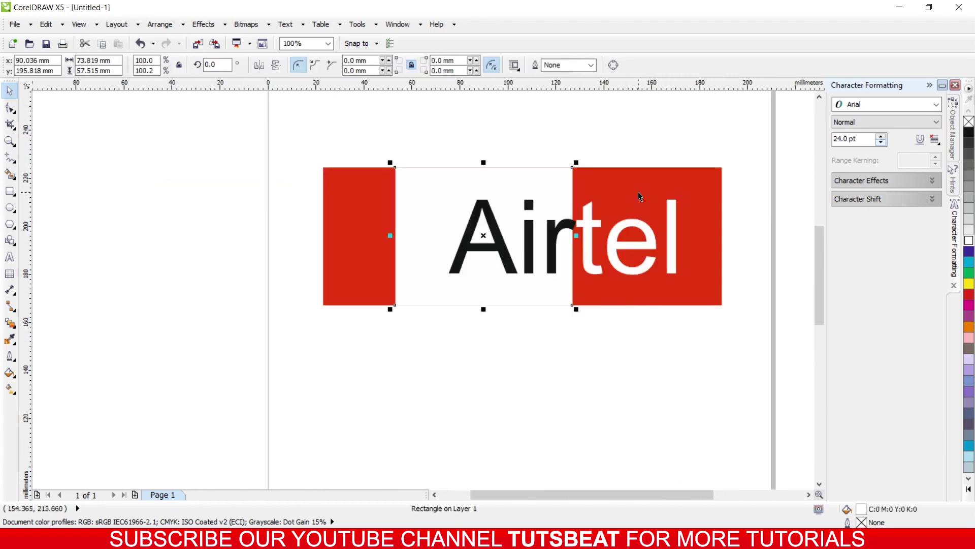
{"action": "scroll", "coordinate": [540, 145], "scroll_direction": "up", "scroll_amount": 1}
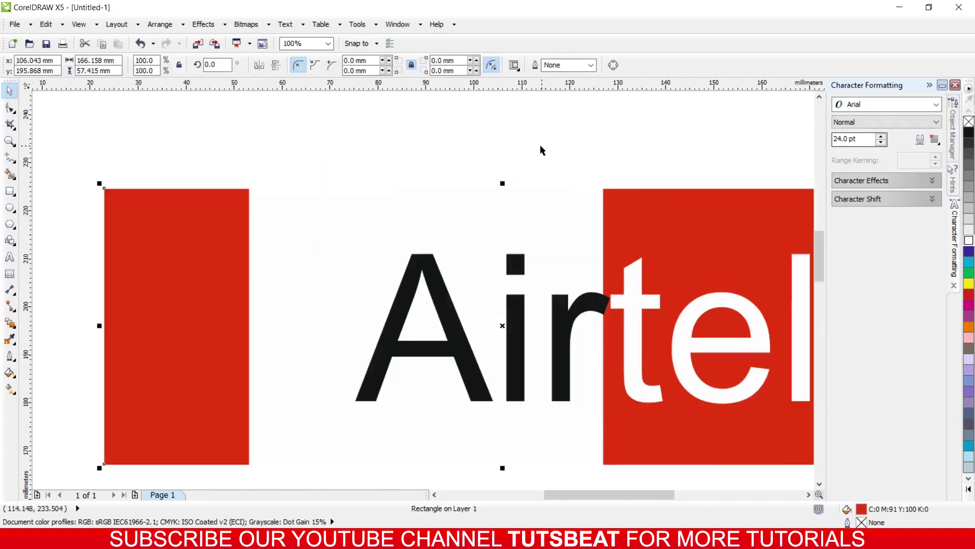
{"action": "scroll", "coordinate": [456, 220], "scroll_direction": "up", "scroll_amount": 1}
{"action": "scroll", "coordinate": [358, 335], "scroll_direction": "down", "scroll_amount": 3}
{"action": "left_click", "coordinate": [360, 336]}
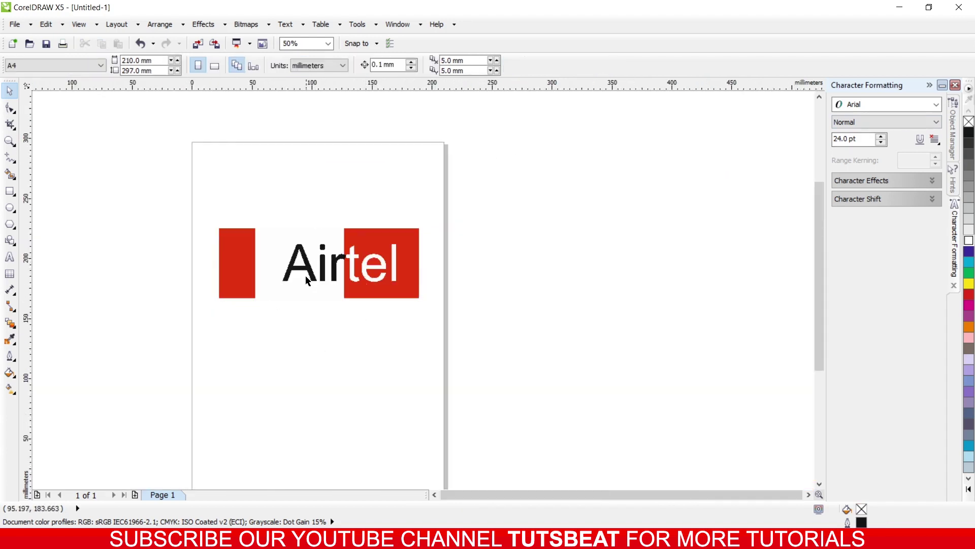
{"action": "scroll", "coordinate": [306, 280], "scroll_direction": "up", "scroll_amount": 2}
{"action": "left_click", "coordinate": [230, 256]}
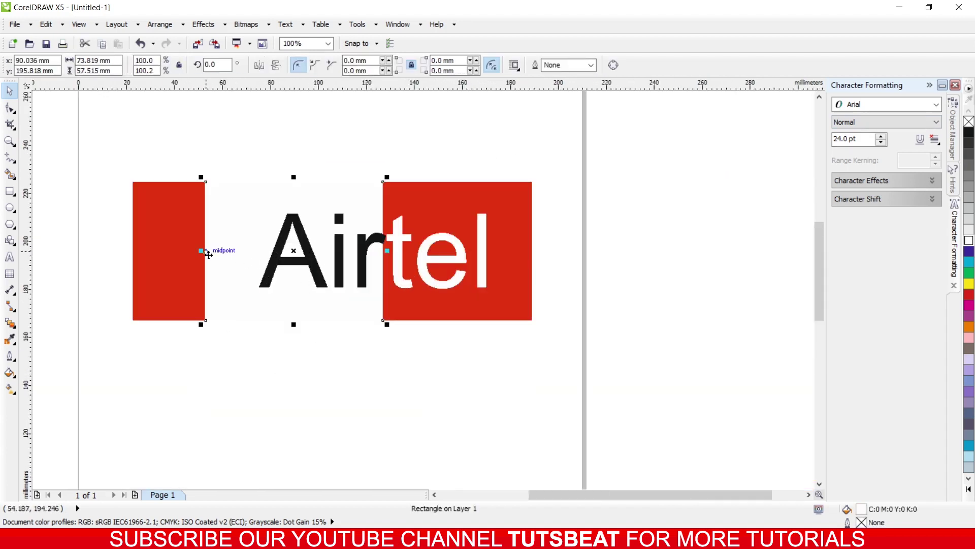
{"action": "left_click_drag", "start_coordinate": [201, 250], "coordinate": [232, 252]}
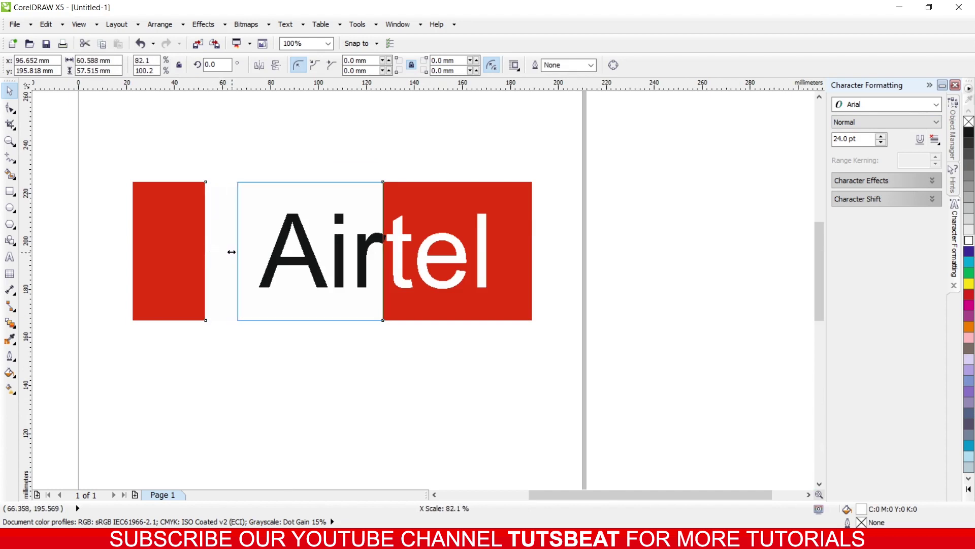
Step: Trim the red rectangle from the left to 141.021 mm, leaving a slim red block
{"action": "left_click", "coordinate": [188, 255]}
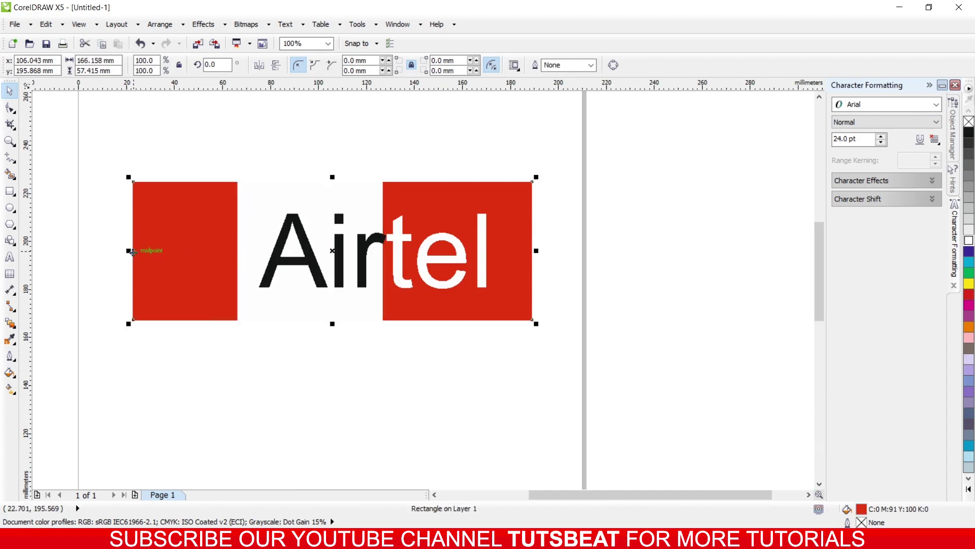
{"action": "left_click_drag", "start_coordinate": [129, 250], "coordinate": [189, 254]}
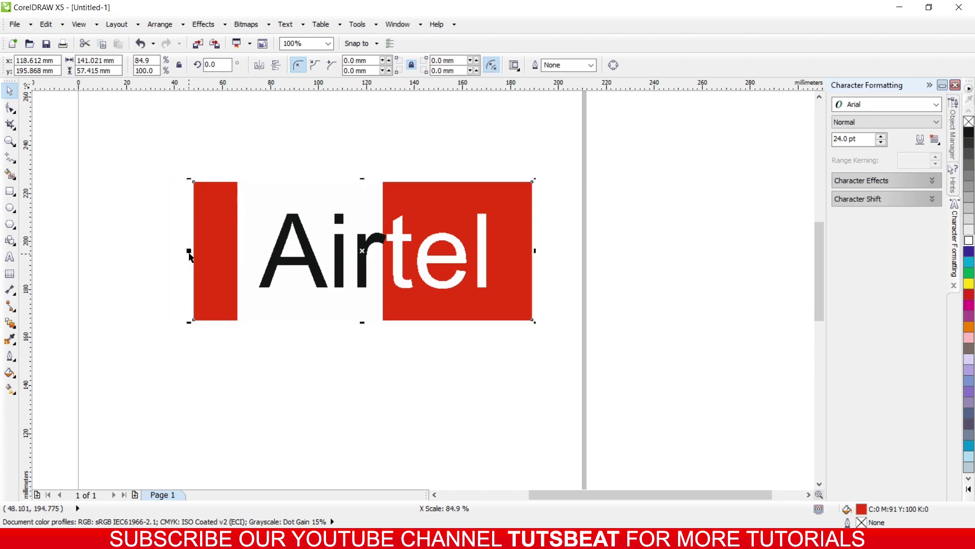
{"action": "left_click", "coordinate": [389, 359]}
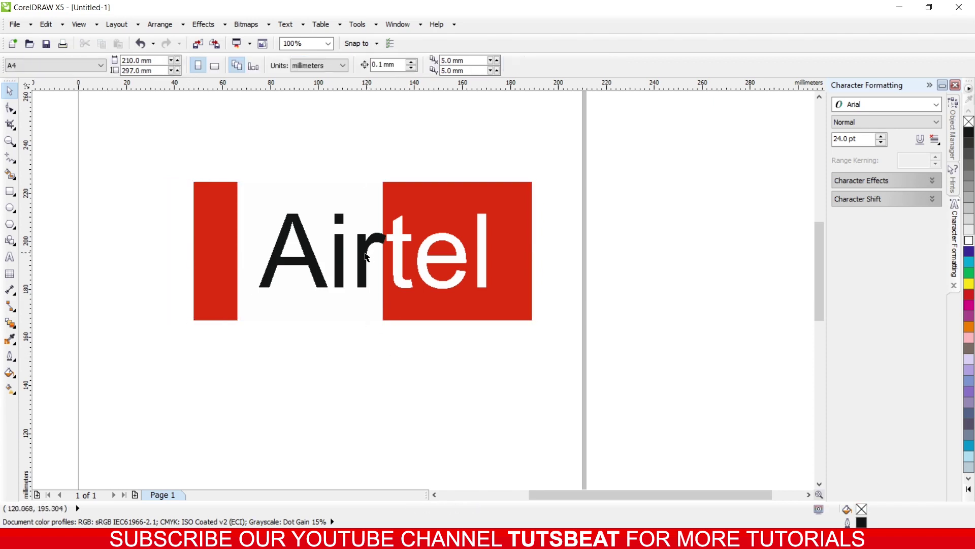
Step: Scale the Airtel text up to about 130 pt and nudge it slightly left
{"action": "left_click", "coordinate": [344, 250]}
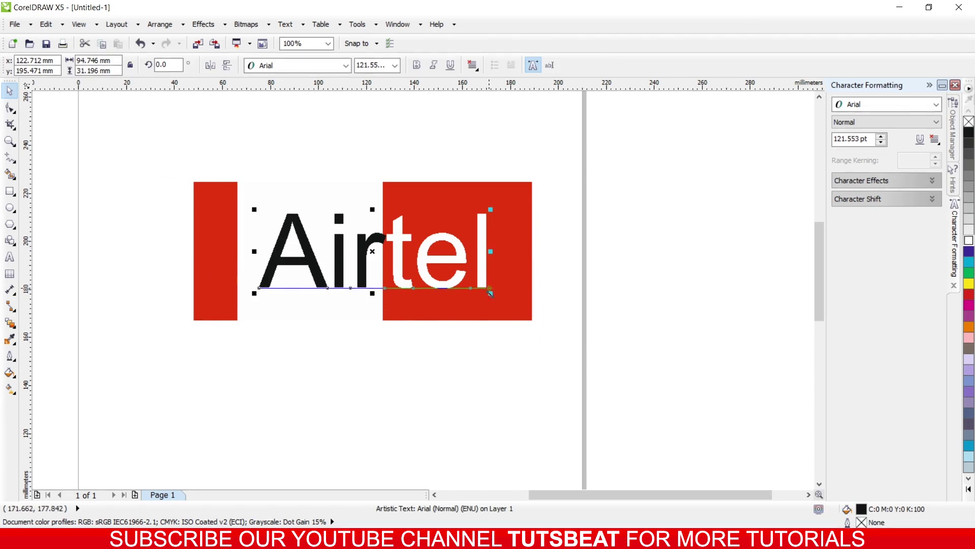
{"action": "left_click_drag", "start_coordinate": [490, 293], "coordinate": [499, 297]}
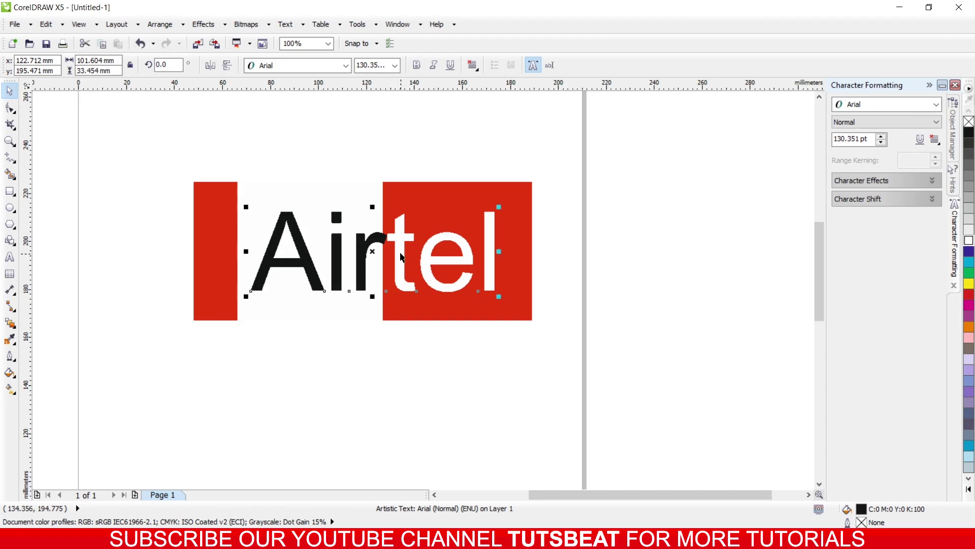
{"action": "key", "text": "Left"}
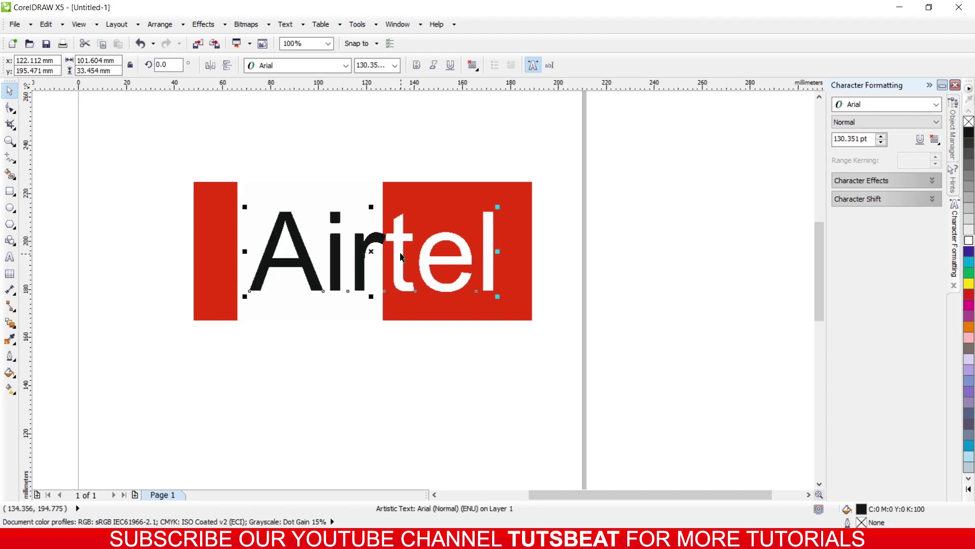
{"action": "key", "text": "Escape"}
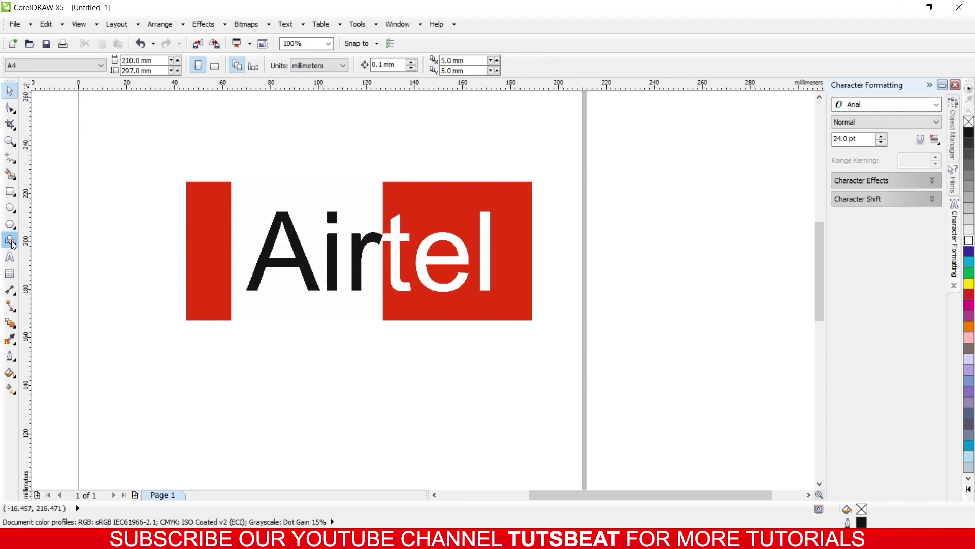
Step: Change the Airtel text's font to Century Gothic
{"action": "left_click", "coordinate": [11, 258]}
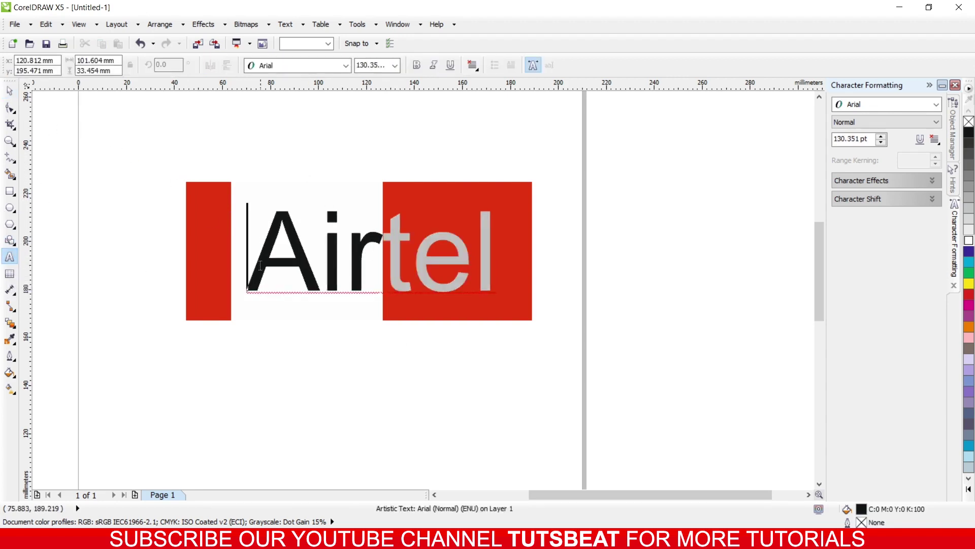
{"action": "left_click_drag", "start_coordinate": [247, 253], "coordinate": [499, 265]}
{"action": "left_click", "coordinate": [286, 65]}
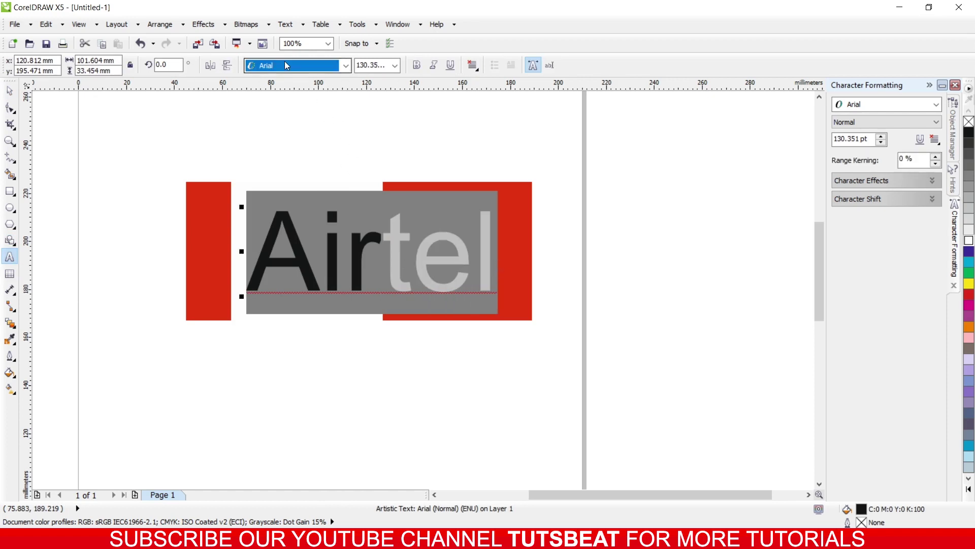
{"action": "left_click", "coordinate": [286, 65]}
{"action": "mouse_move", "coordinate": [297, 144]}
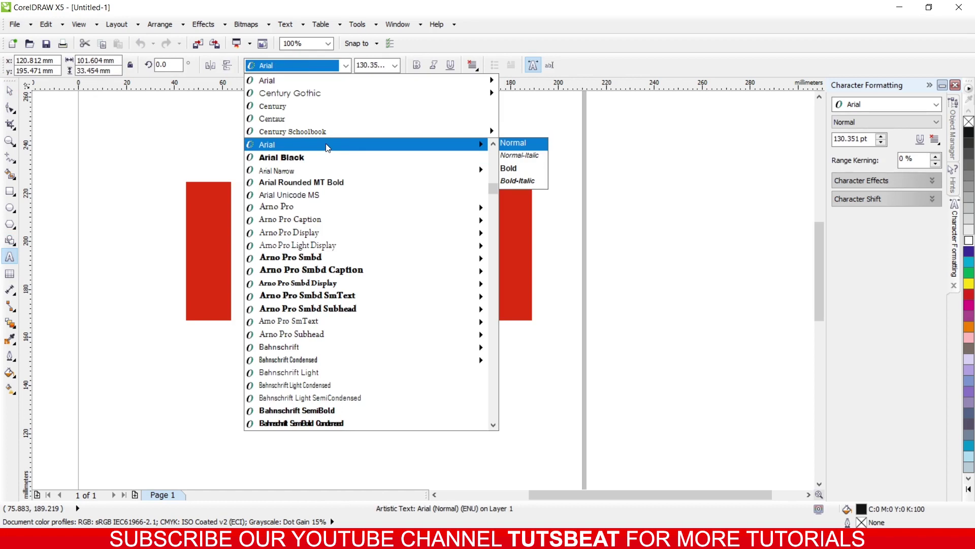
{"action": "type", "text": "Century"}
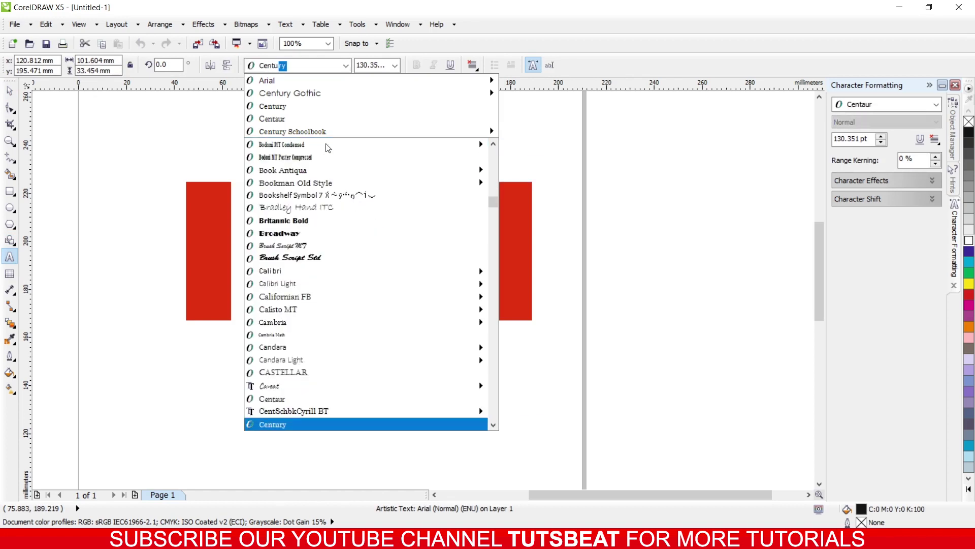
{"action": "scroll", "coordinate": [381, 412], "scroll_direction": "down", "scroll_amount": 1}
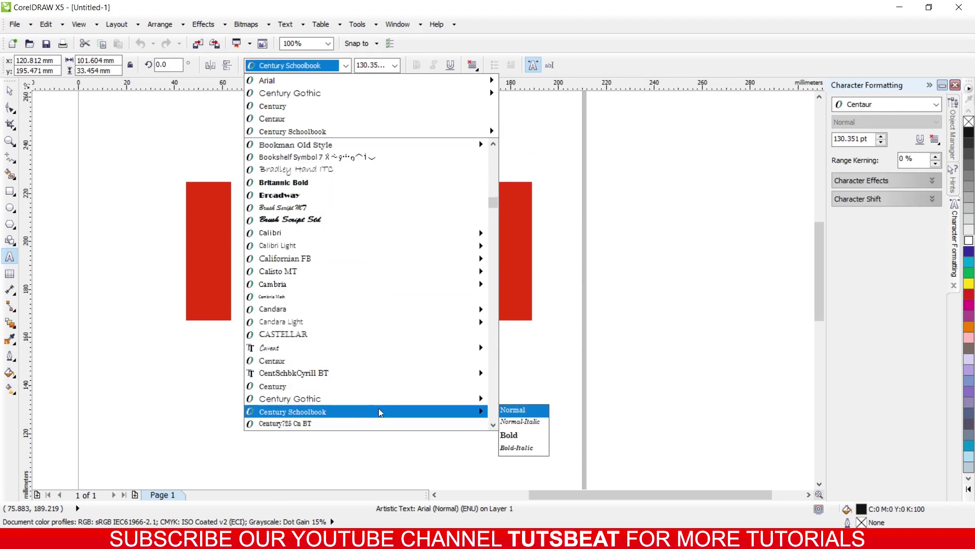
{"action": "left_click", "coordinate": [517, 401]}
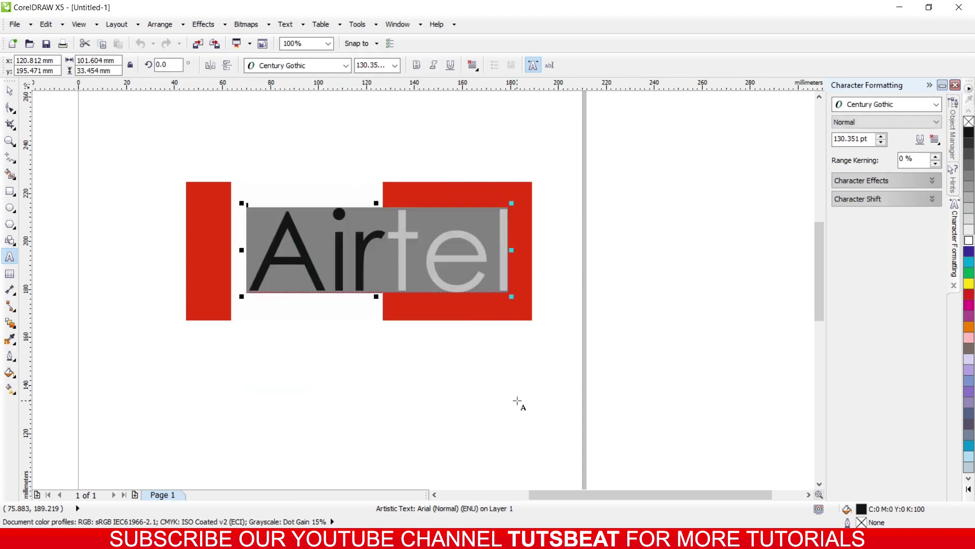
{"action": "left_click", "coordinate": [424, 275]}
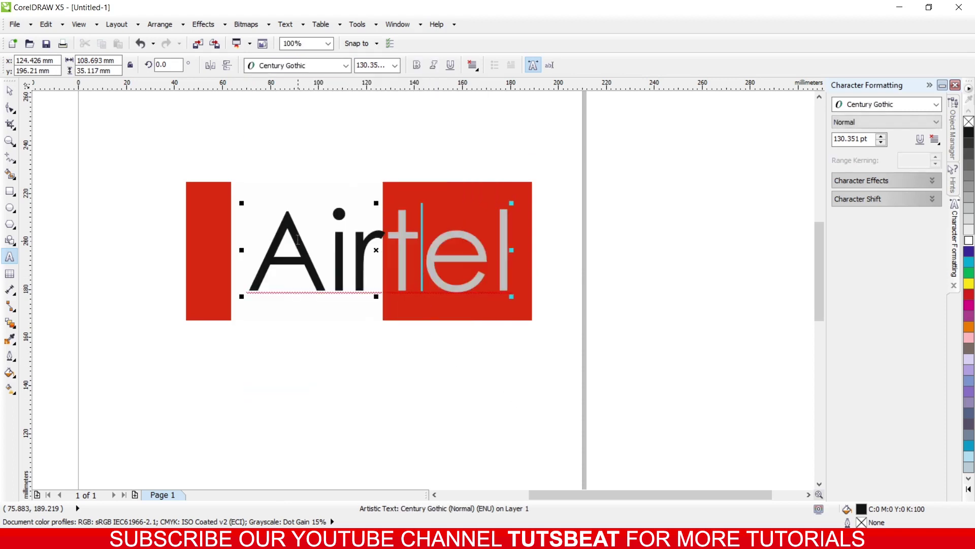
{"action": "scroll", "coordinate": [298, 237], "scroll_direction": "up", "scroll_amount": 1}
{"action": "scroll", "coordinate": [298, 237], "scroll_direction": "up", "scroll_amount": 1}
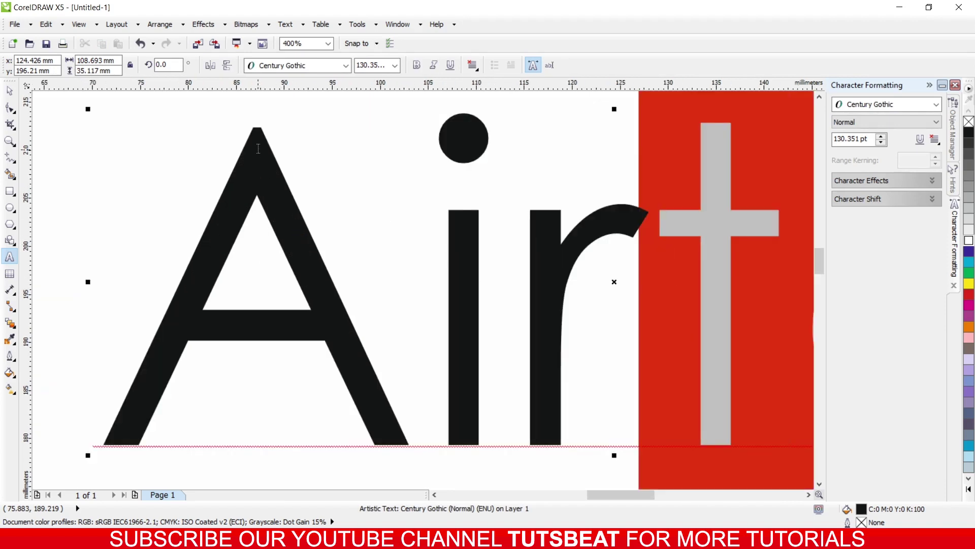
{"action": "scroll", "coordinate": [381, 225], "scroll_direction": "down", "scroll_amount": 2}
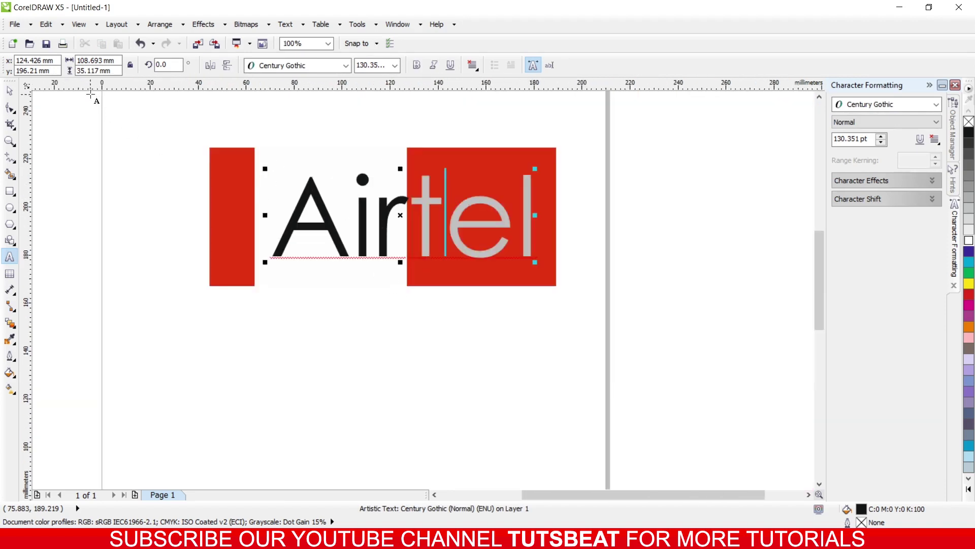
Step: Shift the Airtel text slightly left to x 122.177 mm and deselect it
{"action": "left_click", "coordinate": [9, 90]}
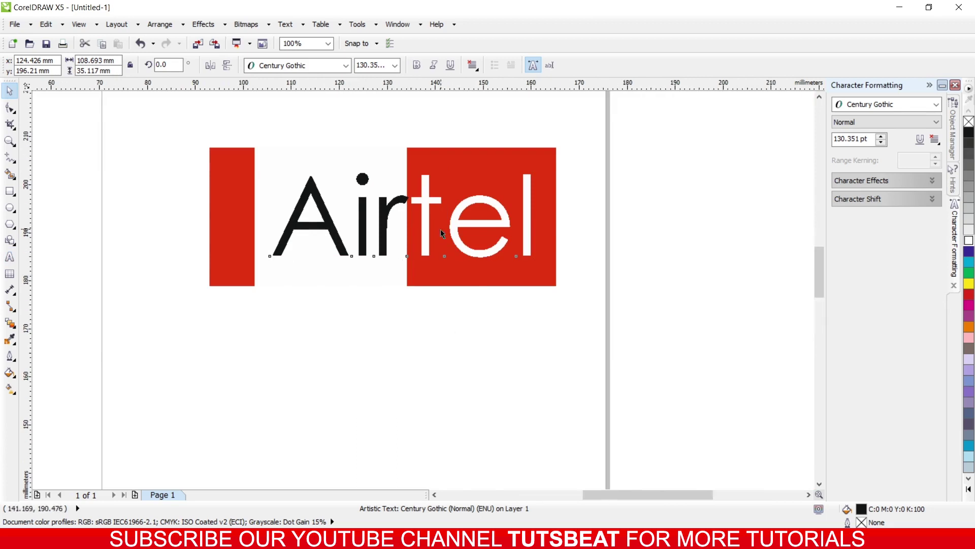
{"action": "scroll", "coordinate": [440, 232], "scroll_direction": "up", "scroll_amount": 2}
{"action": "left_click_drag", "start_coordinate": [384, 194], "coordinate": [364, 196]}
{"action": "scroll", "coordinate": [364, 196], "scroll_direction": "down", "scroll_amount": 1}
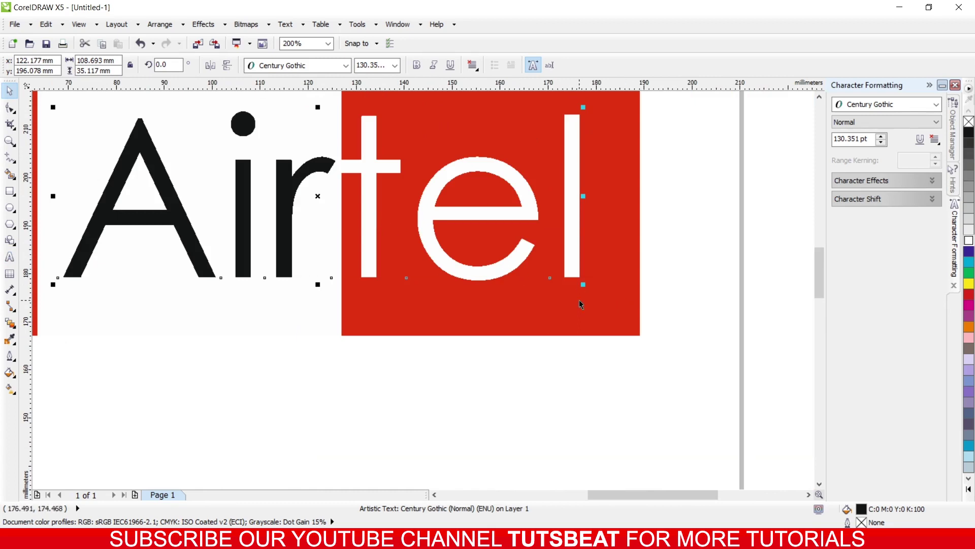
{"action": "scroll", "coordinate": [579, 299], "scroll_direction": "down", "scroll_amount": 1}
{"action": "left_click", "coordinate": [419, 385]}
{"action": "scroll", "coordinate": [419, 197], "scroll_direction": "up", "scroll_amount": 1}
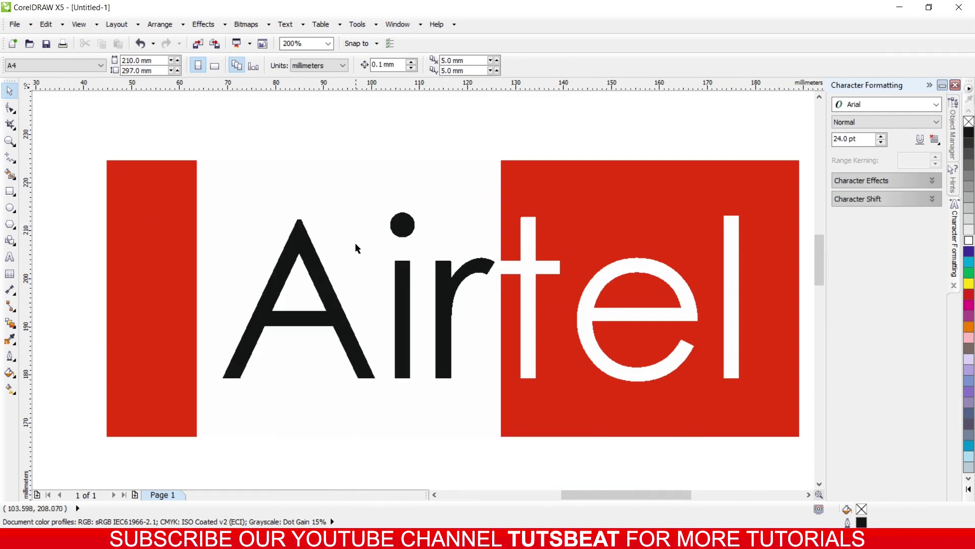
Step: Draw a 5.227 mm red, outline-free circle as the dot over the 'i'
{"action": "left_click", "coordinate": [12, 208]}
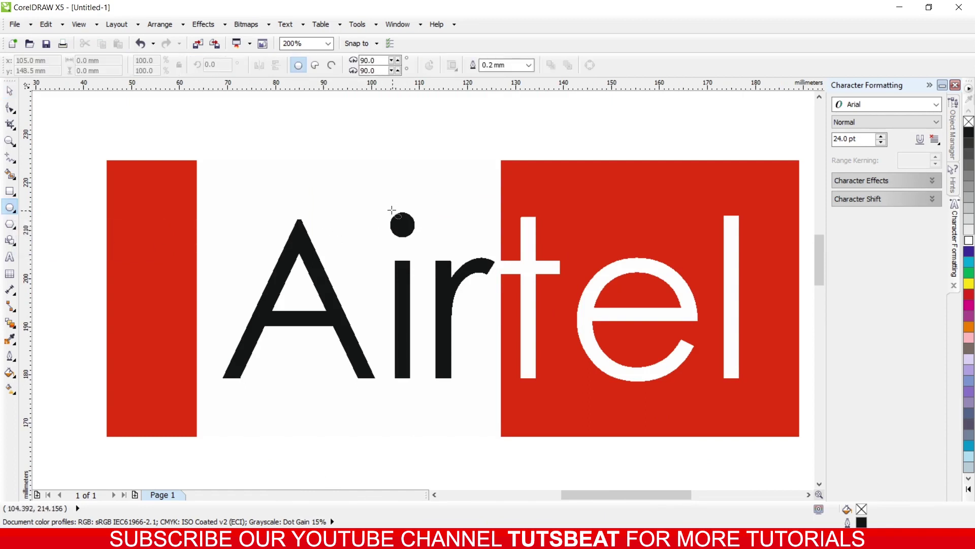
{"action": "mouse_move", "coordinate": [389, 209]}
{"action": "left_mouse_down"}
{"action": "mouse_move", "coordinate": [419, 241]}
{"action": "mouse_move", "coordinate": [411, 238]}
{"action": "left_mouse_up"}
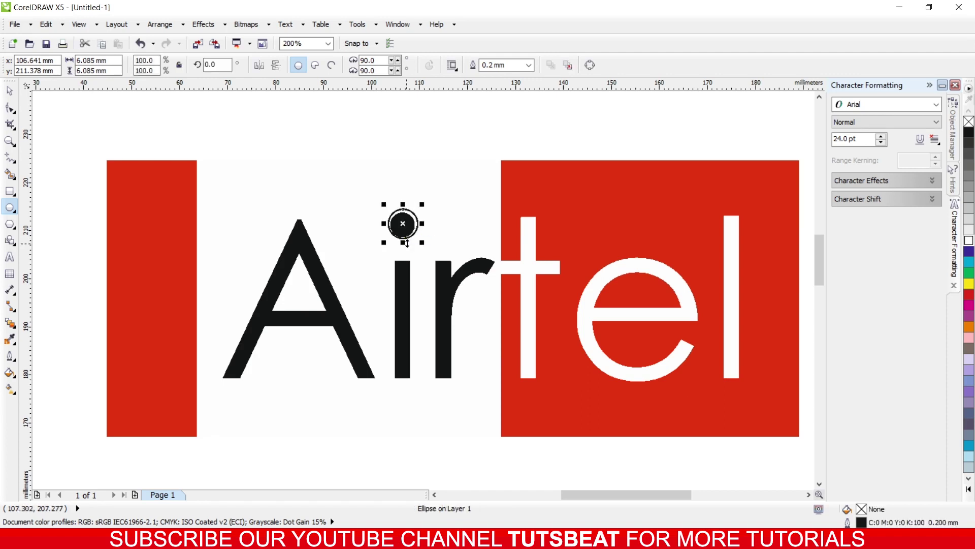
{"action": "key", "text": "Down"}
{"action": "key", "text": "Down"}
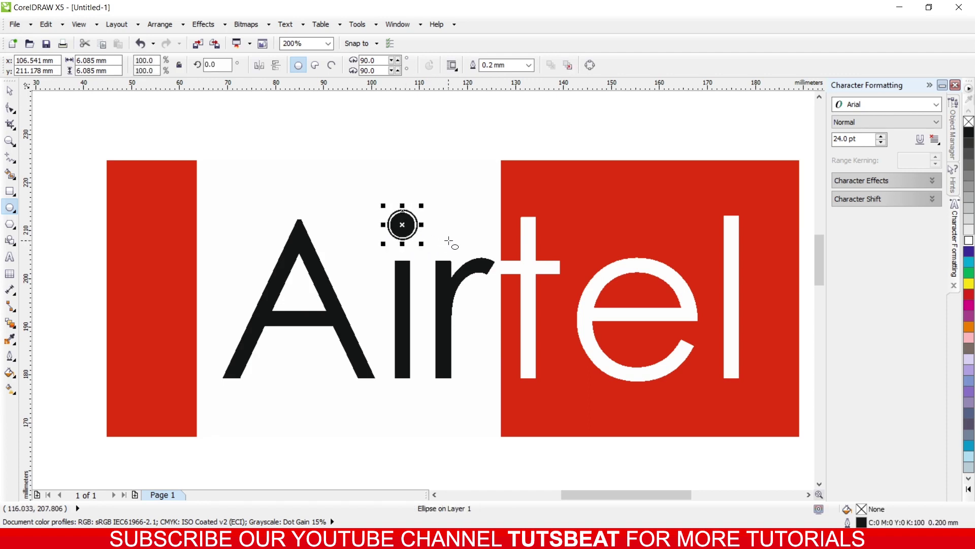
{"action": "left_click", "coordinate": [969, 294]}
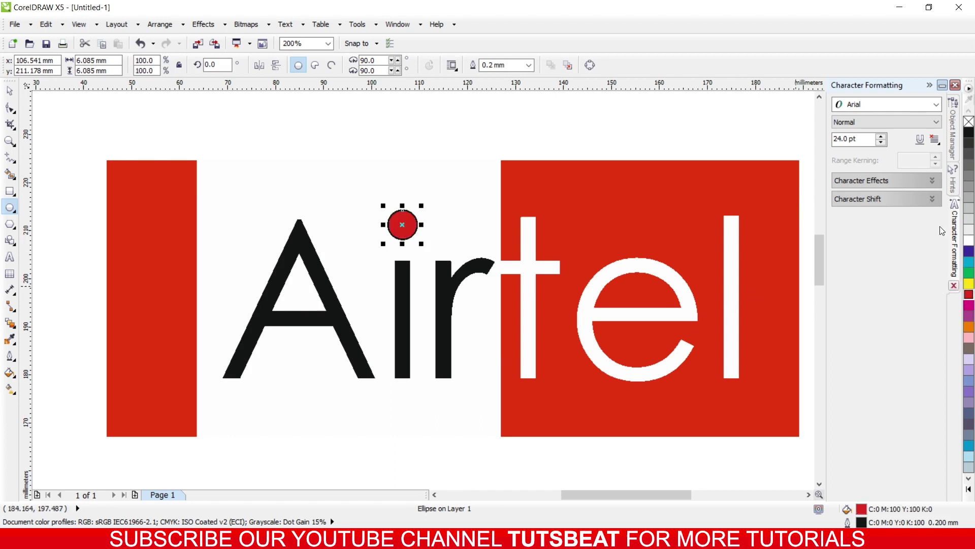
{"action": "right_click", "coordinate": [970, 124]}
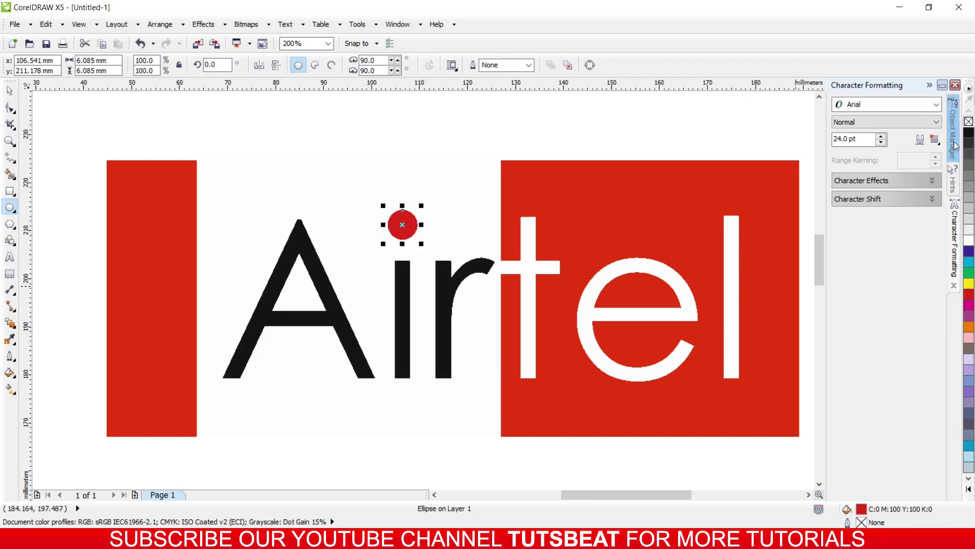
{"action": "scroll", "coordinate": [643, 259], "scroll_direction": "down", "scroll_amount": 2}
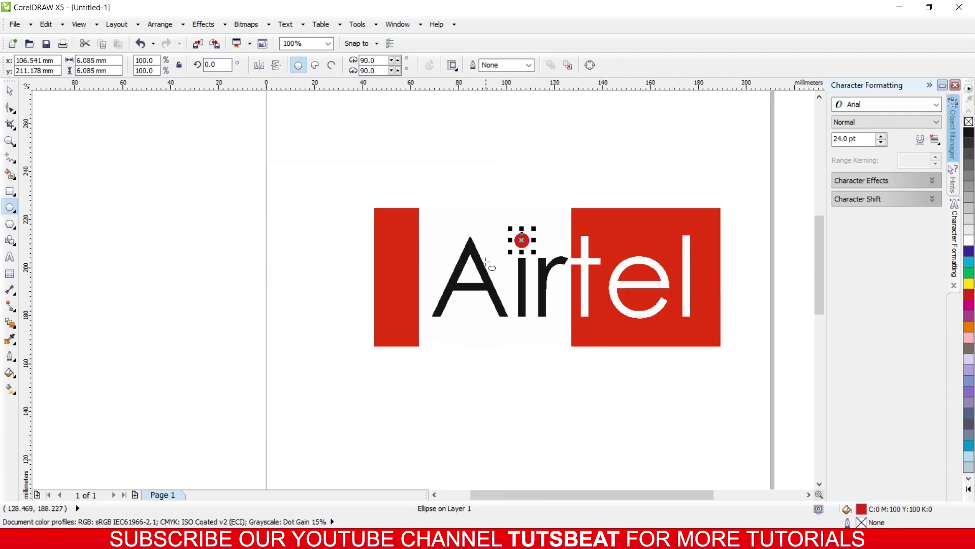
{"action": "left_click", "coordinate": [9, 90]}
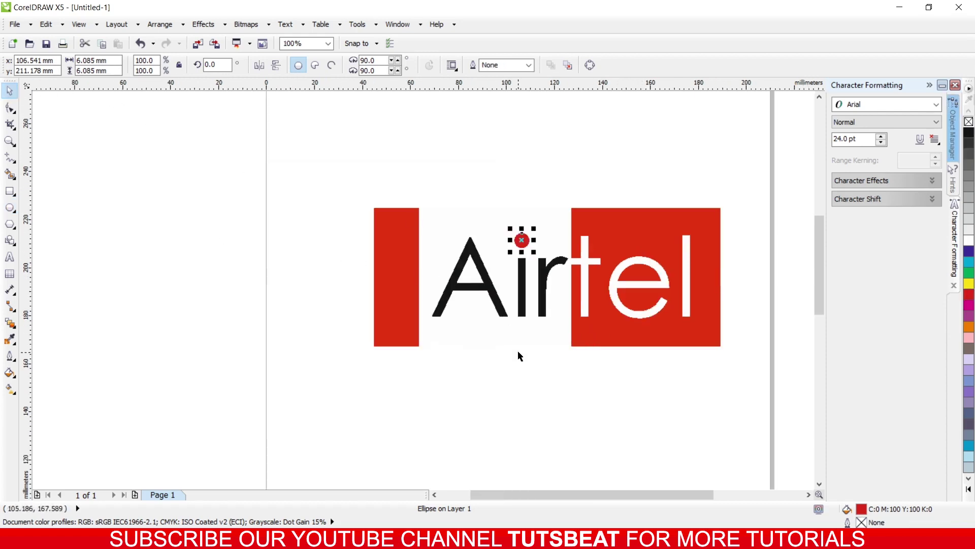
{"action": "left_click", "coordinate": [518, 381]}
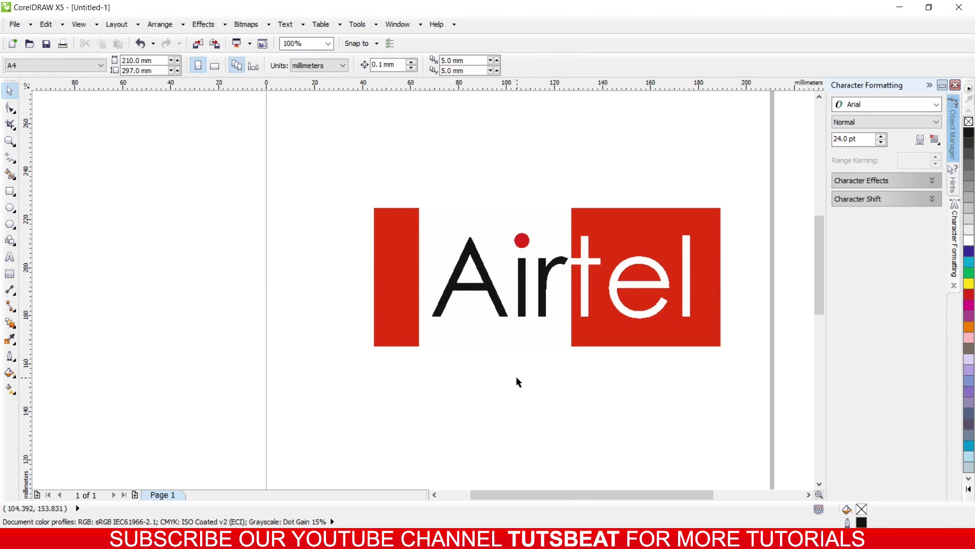
{"action": "left_click", "coordinate": [804, 495]}
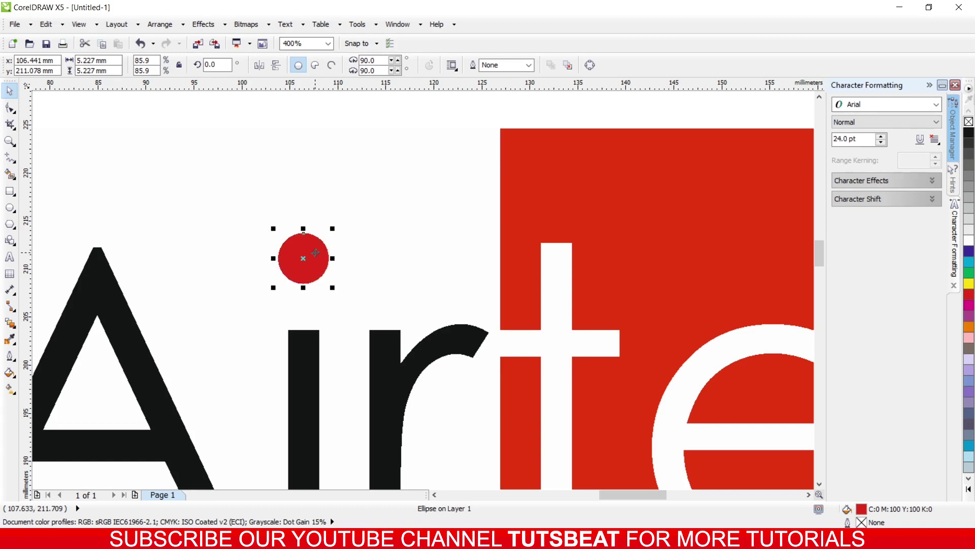
Step: Nudge the red dot left and down to centre it over the i, then deselect it
{"action": "key", "text": "Left"}
{"action": "key", "text": "Down"}
{"action": "scroll", "coordinate": [331, 269], "scroll_direction": "down", "scroll_amount": 1}
{"action": "scroll", "coordinate": [358, 249], "scroll_direction": "up", "scroll_amount": 1}
{"action": "scroll", "coordinate": [357, 256], "scroll_direction": "up", "scroll_amount": 2}
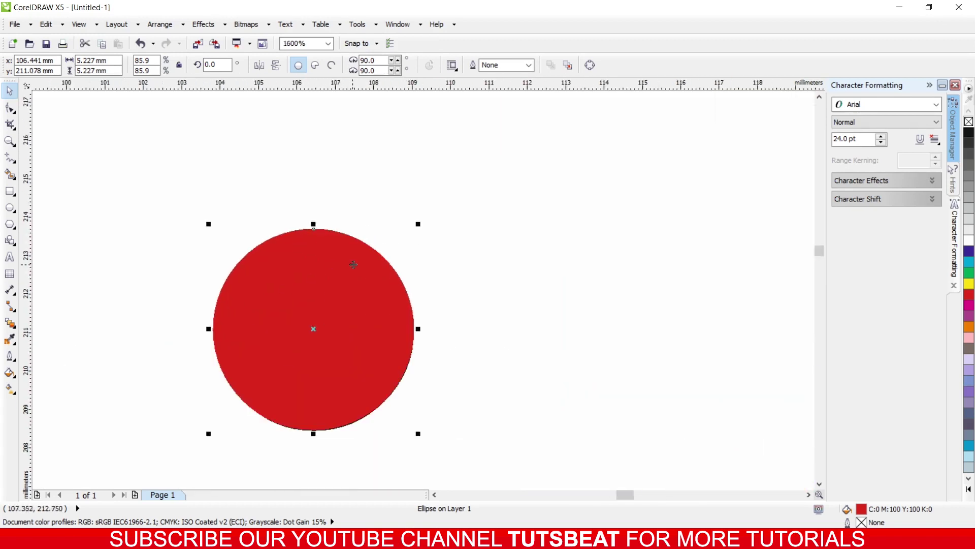
{"action": "scroll", "coordinate": [355, 262], "scroll_direction": "down", "scroll_amount": 3}
{"action": "scroll", "coordinate": [441, 323], "scroll_direction": "down", "scroll_amount": 1}
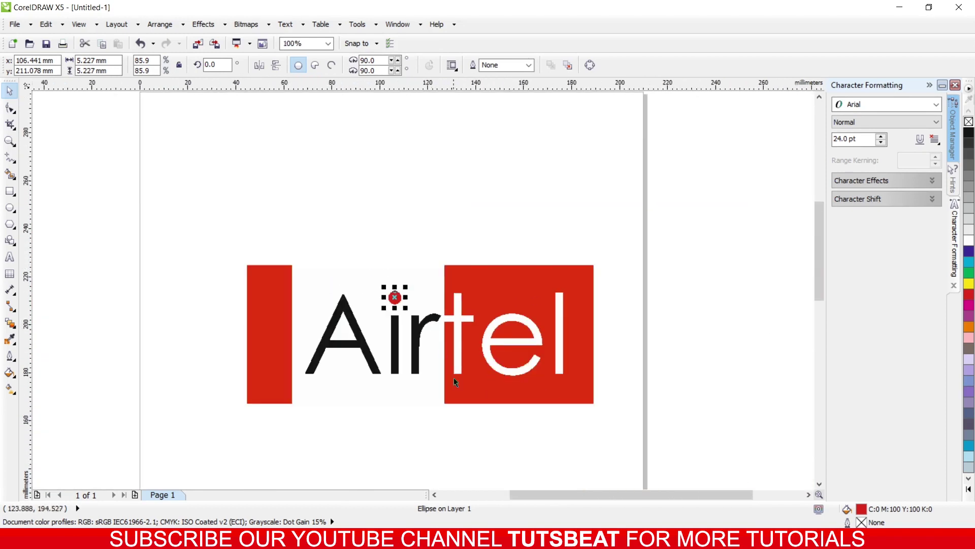
{"action": "left_click", "coordinate": [416, 446]}
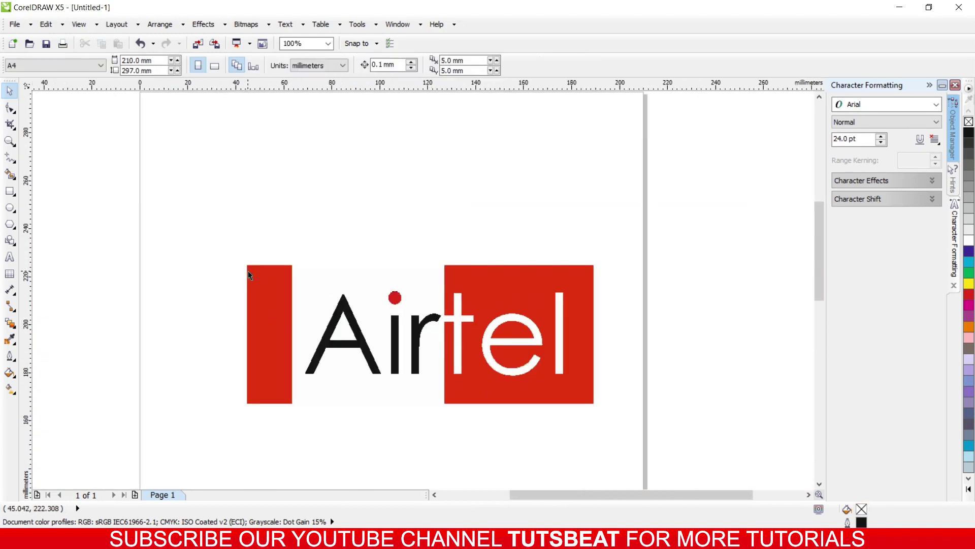
Step: Group the red blocks, Airtel text and red dot into one object, then deselect
{"action": "left_click_drag", "start_coordinate": [227, 239], "coordinate": [606, 436]}
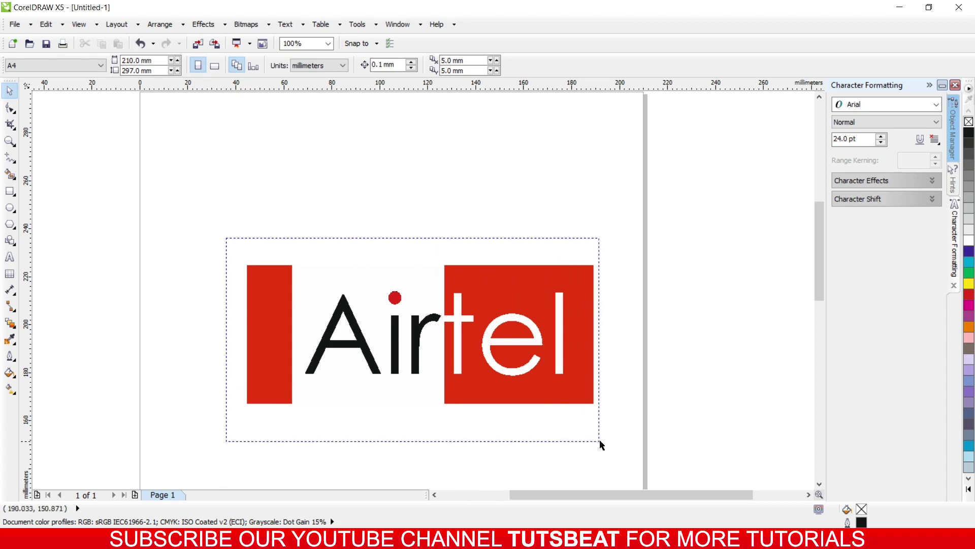
{"action": "right_click", "coordinate": [445, 345]}
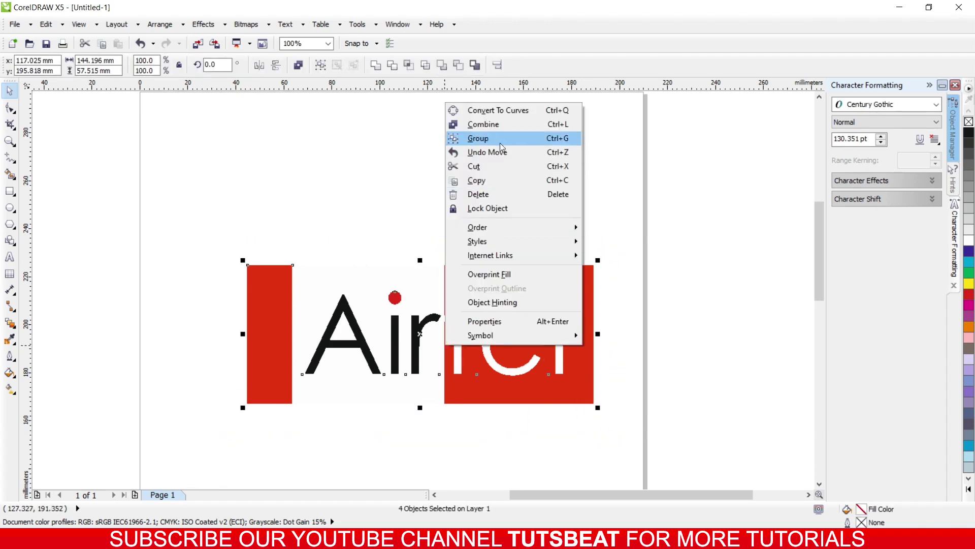
{"action": "left_click", "coordinate": [475, 142]}
{"action": "left_click", "coordinate": [479, 440]}
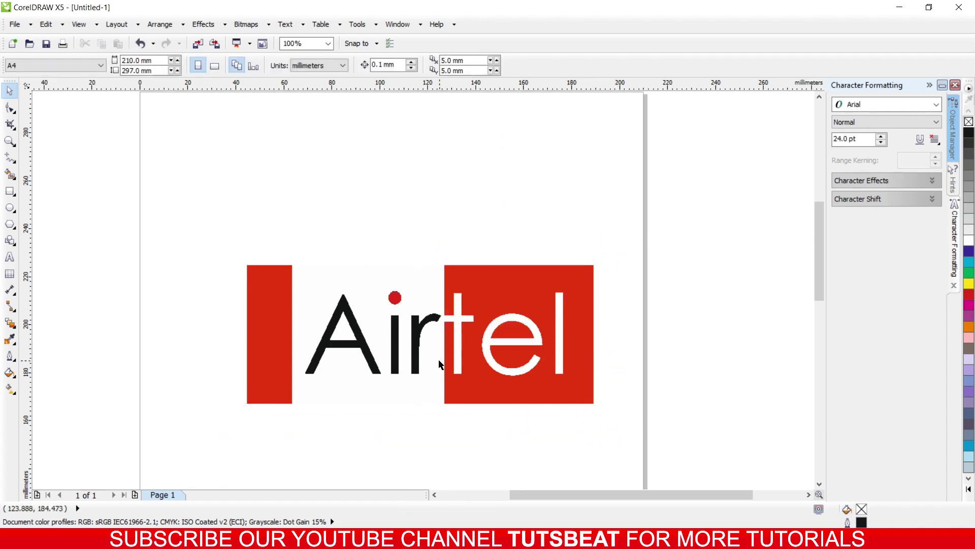
{"action": "scroll", "coordinate": [450, 365], "scroll_direction": "down", "scroll_amount": 1}
{"action": "scroll", "coordinate": [468, 362], "scroll_direction": "up", "scroll_amount": 1}
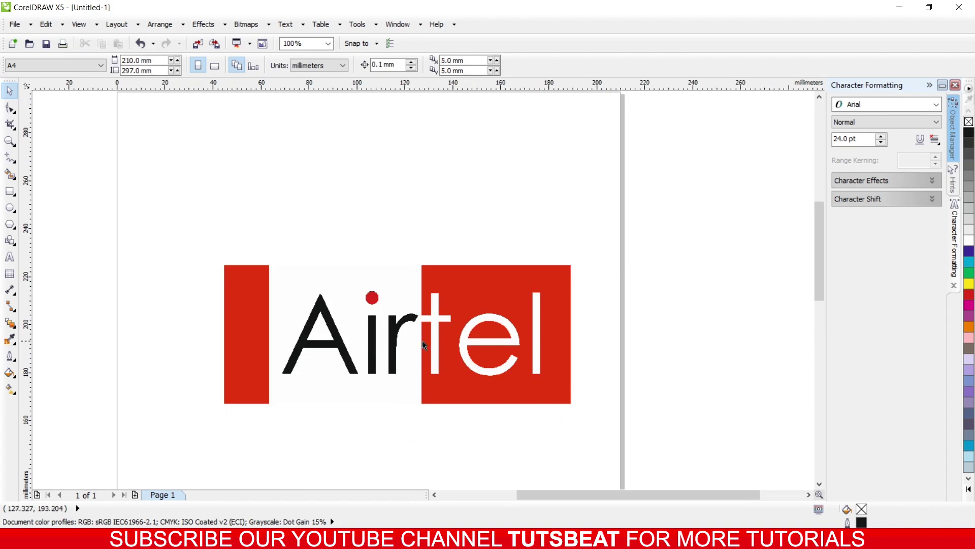